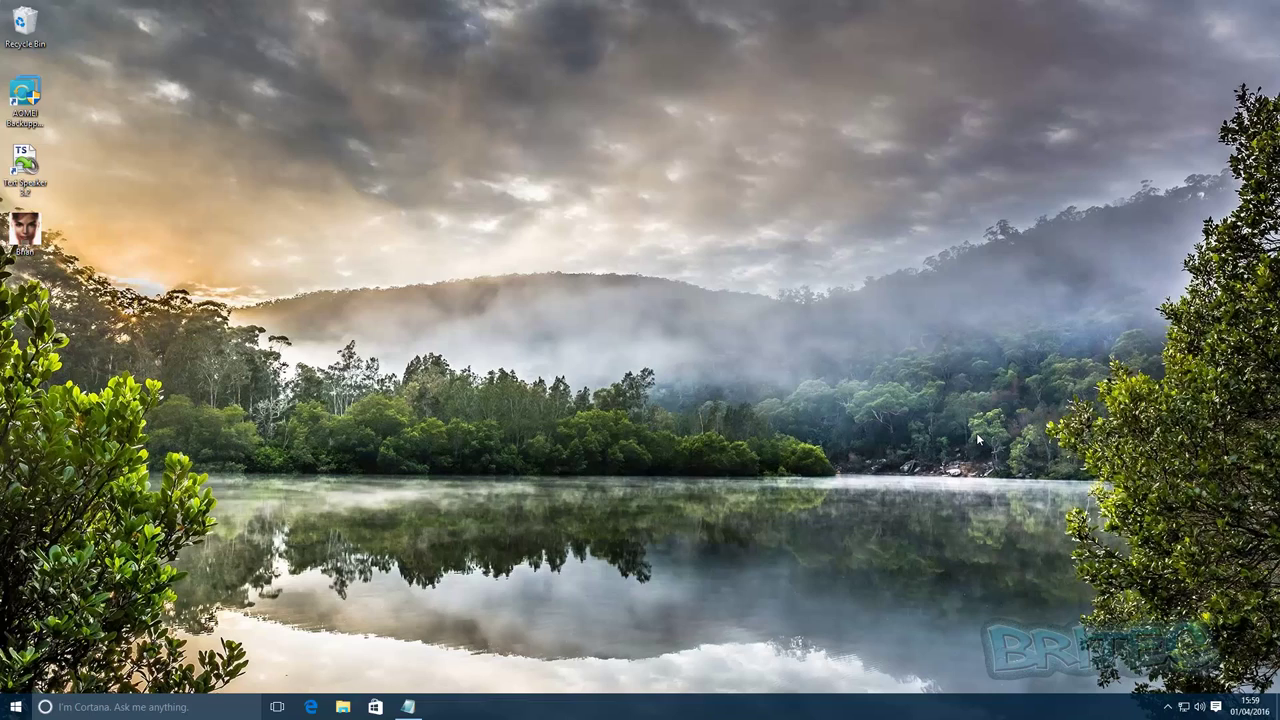
# Restore Notepad, scroll through the malware-removal article, then minimize its window
pyautogui.click(408, 706)
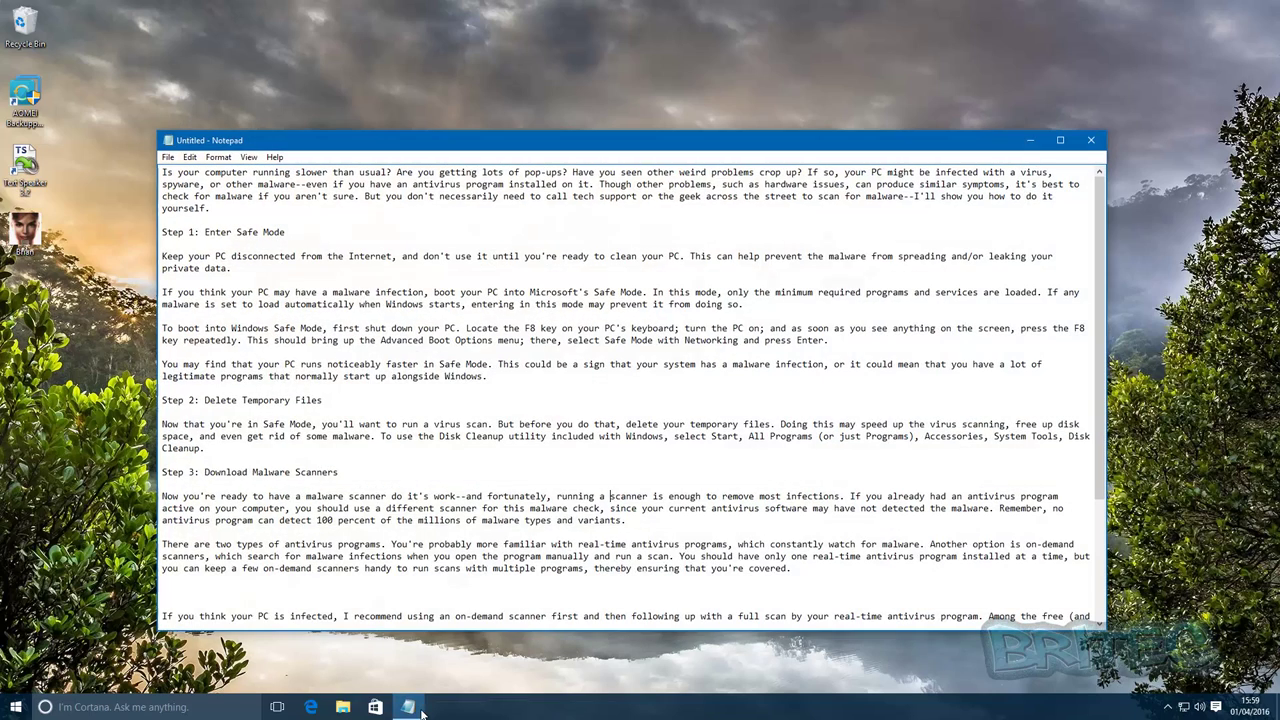
pyautogui.scroll(-5, 607, 334)
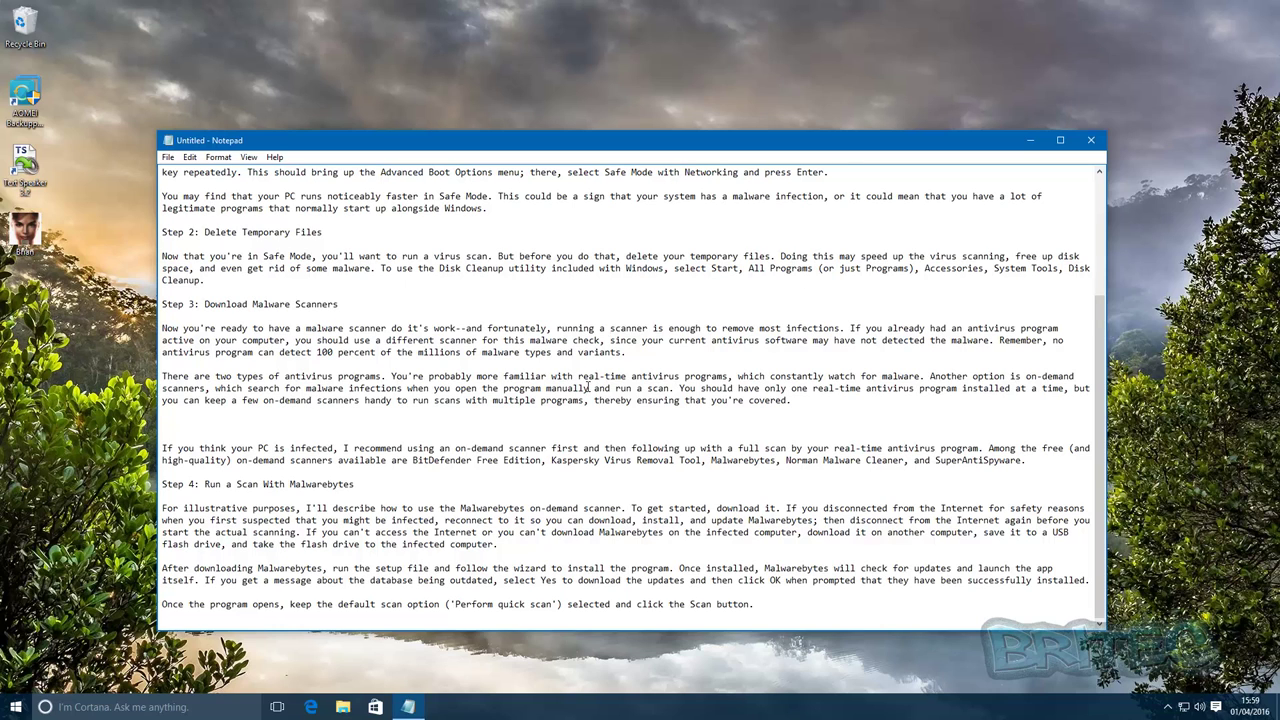
pyautogui.scroll(5, 527, 396)
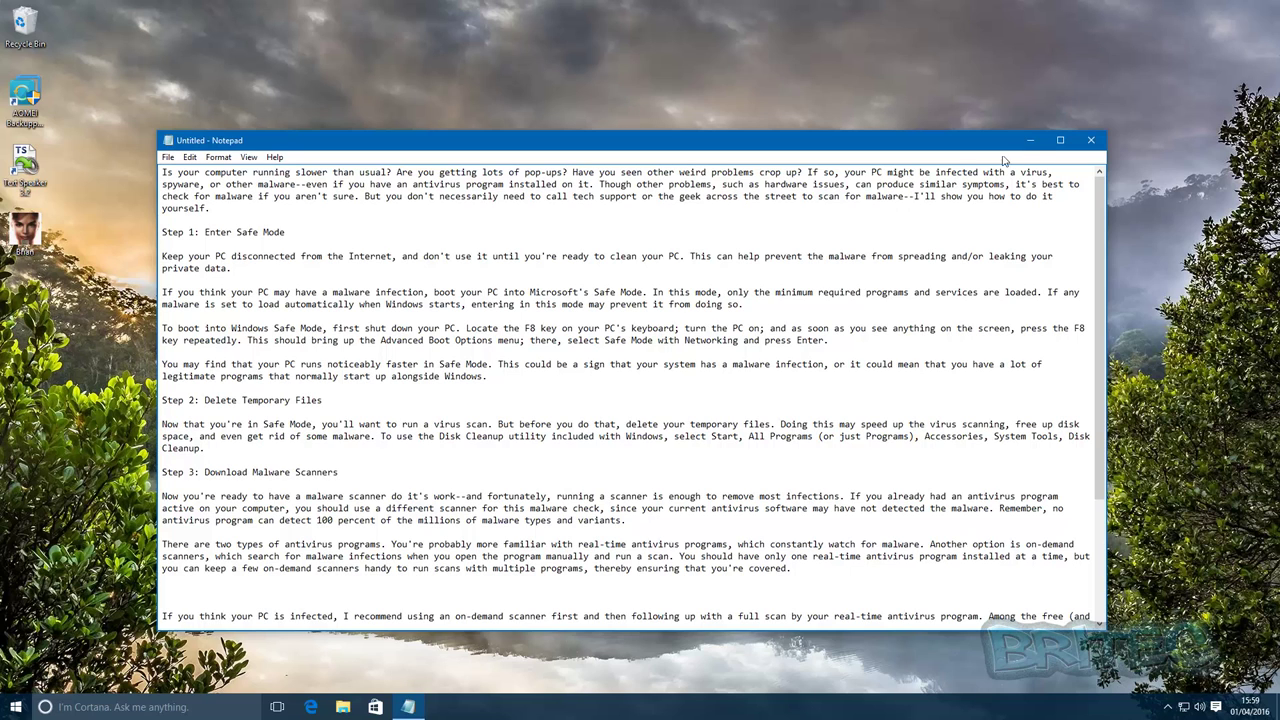
pyautogui.click(1030, 140)
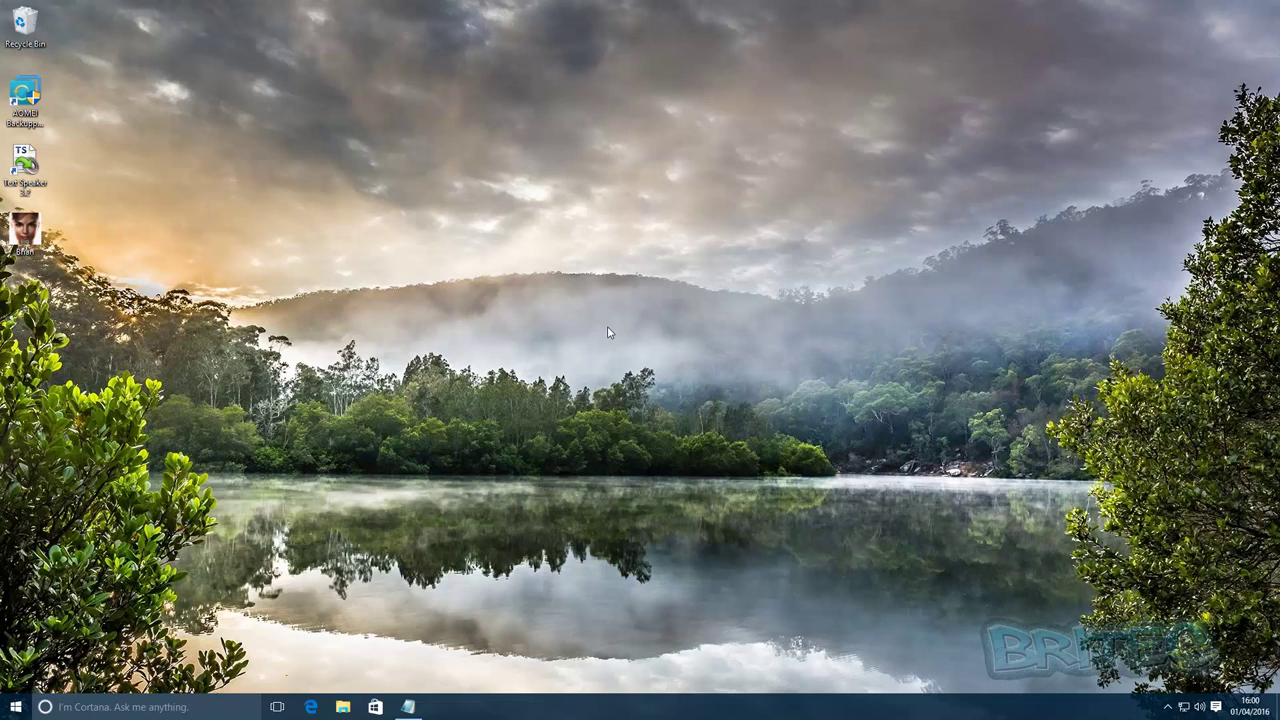
# Bring the Notepad article back and scroll through it once more
pyautogui.click(408, 707)
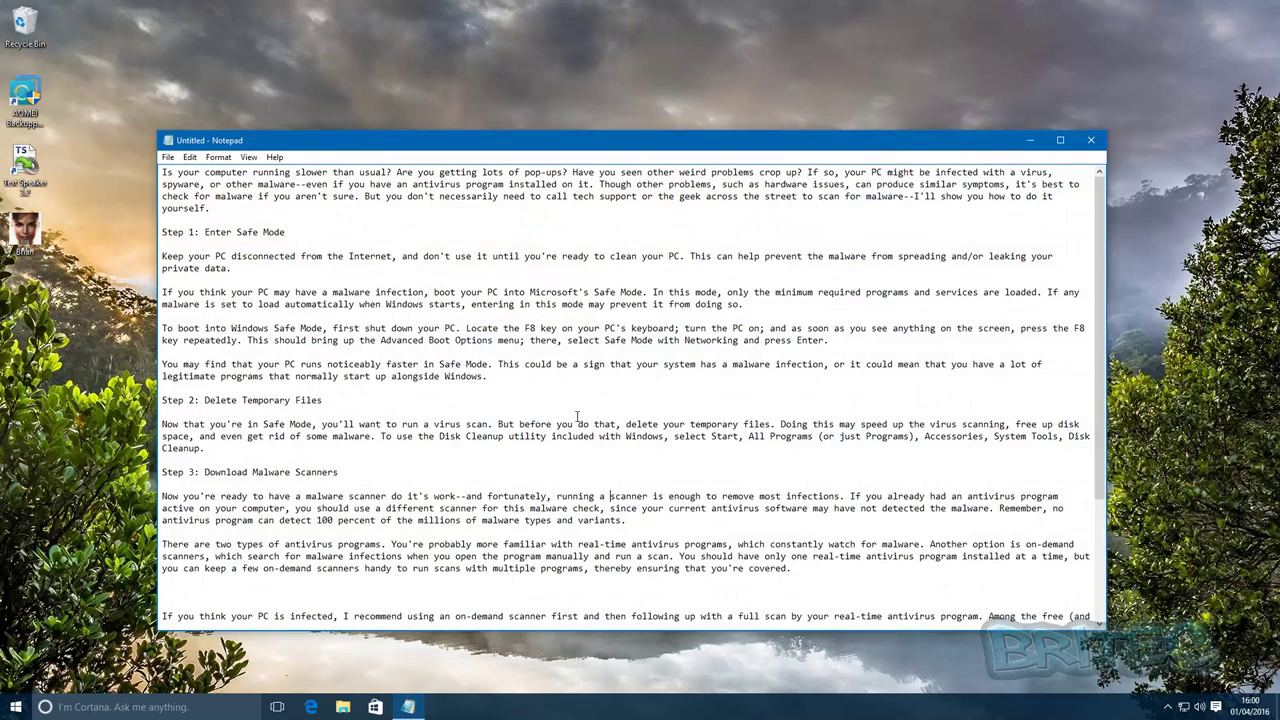
pyautogui.scroll(-5, 510, 336)
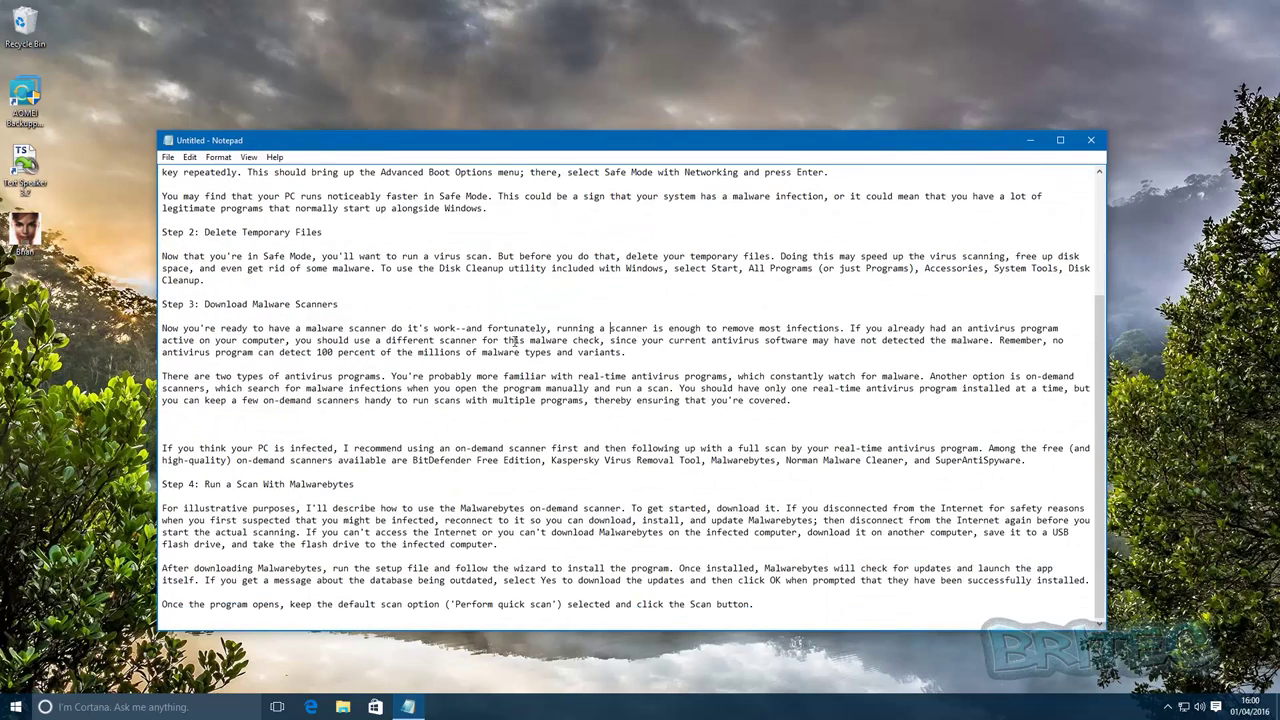
pyautogui.scroll(5, 535, 380)
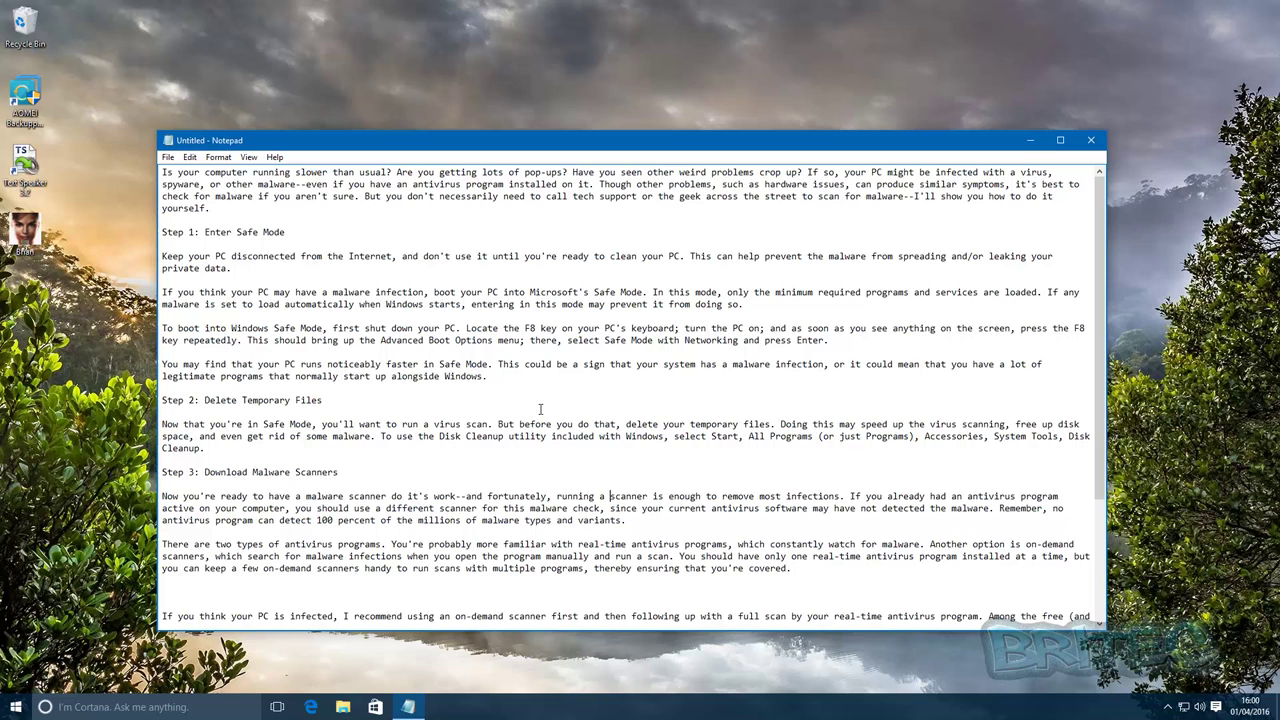
# Minimize Notepad, then play and close the IVONA Brian voice sample in Download Voices
pyautogui.click(1030, 140)
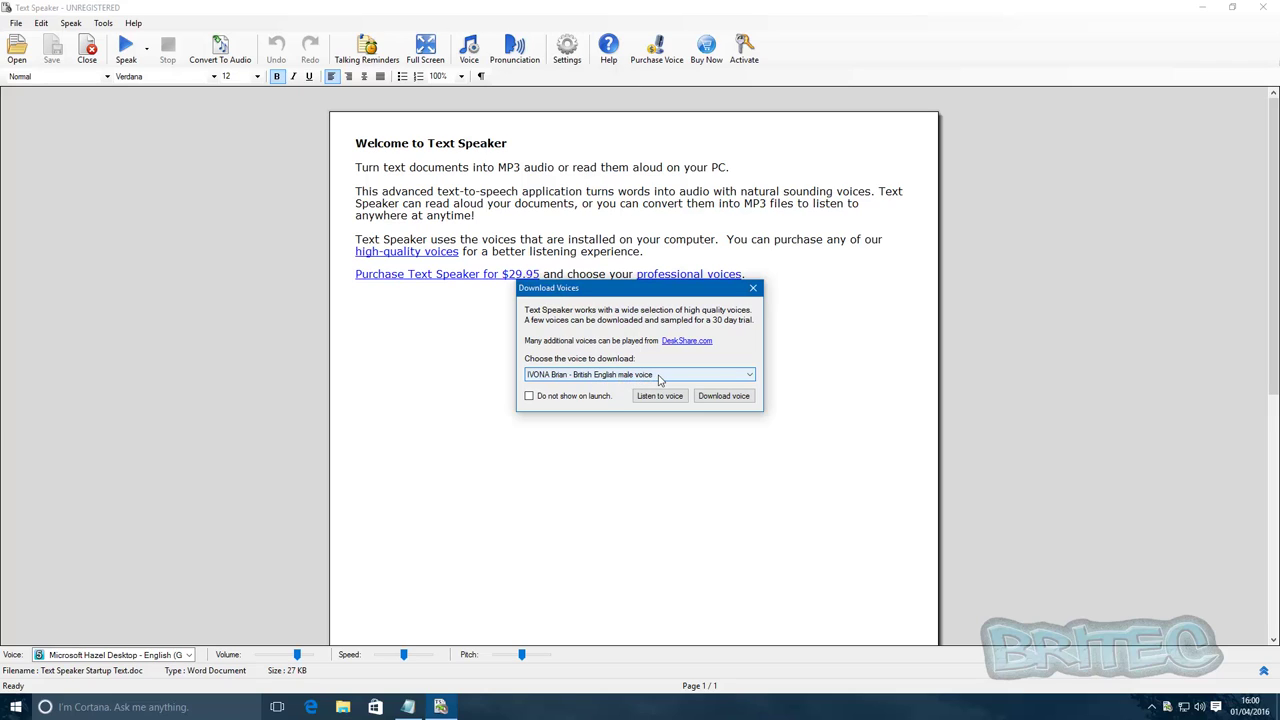
pyautogui.click(657, 397)
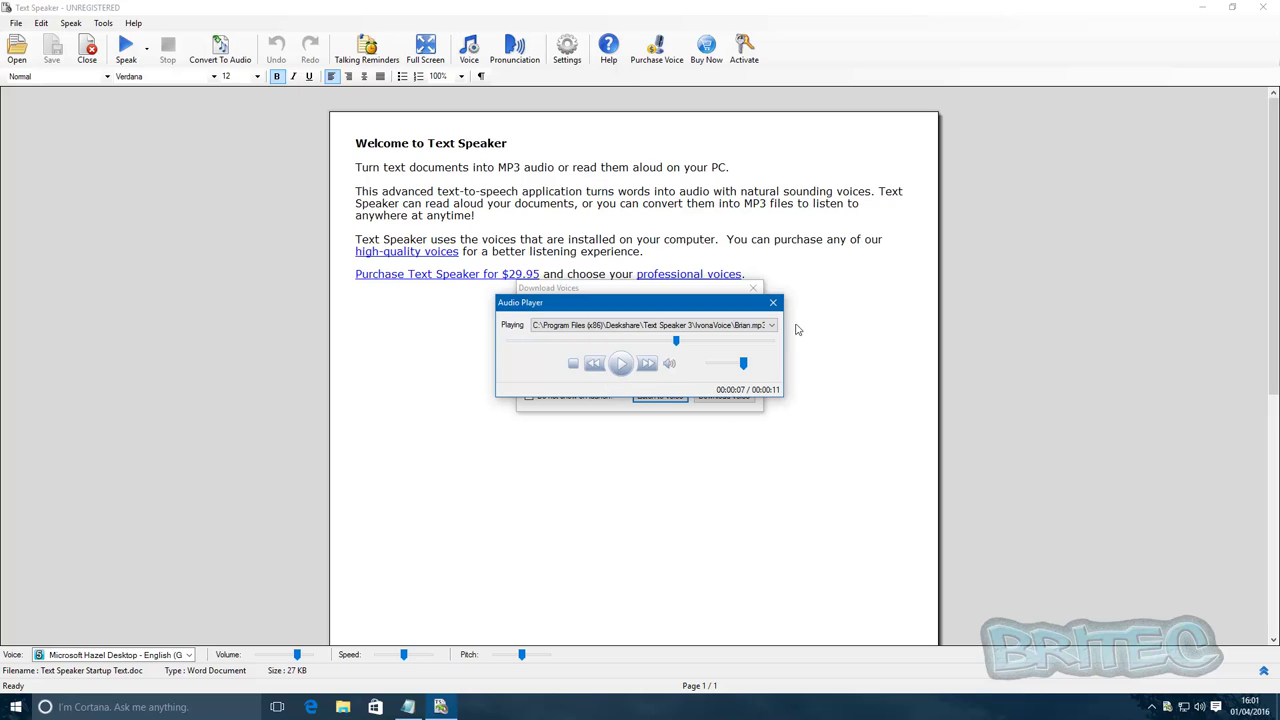
pyautogui.click(771, 303)
# Select IVONA Amy (British English female) and preview its sample, leaving Amy selected
pyautogui.click(630, 376)
pyautogui.click(621, 396)
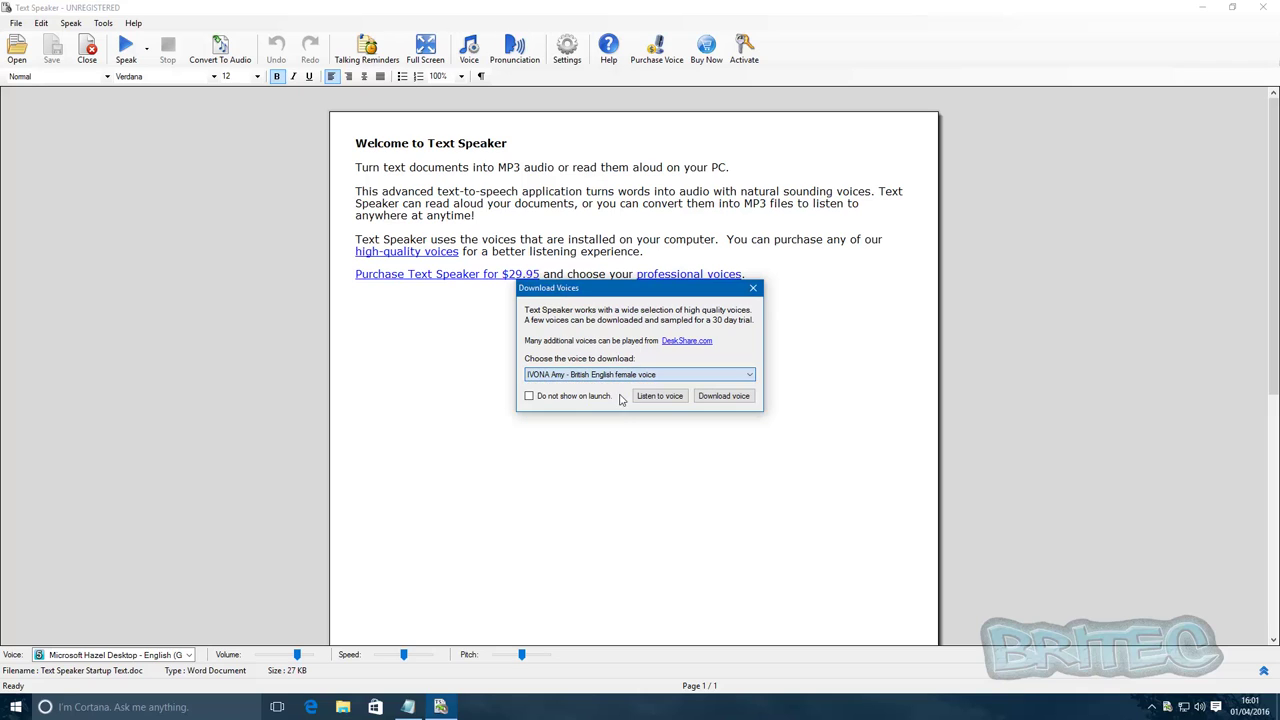
pyautogui.click(658, 397)
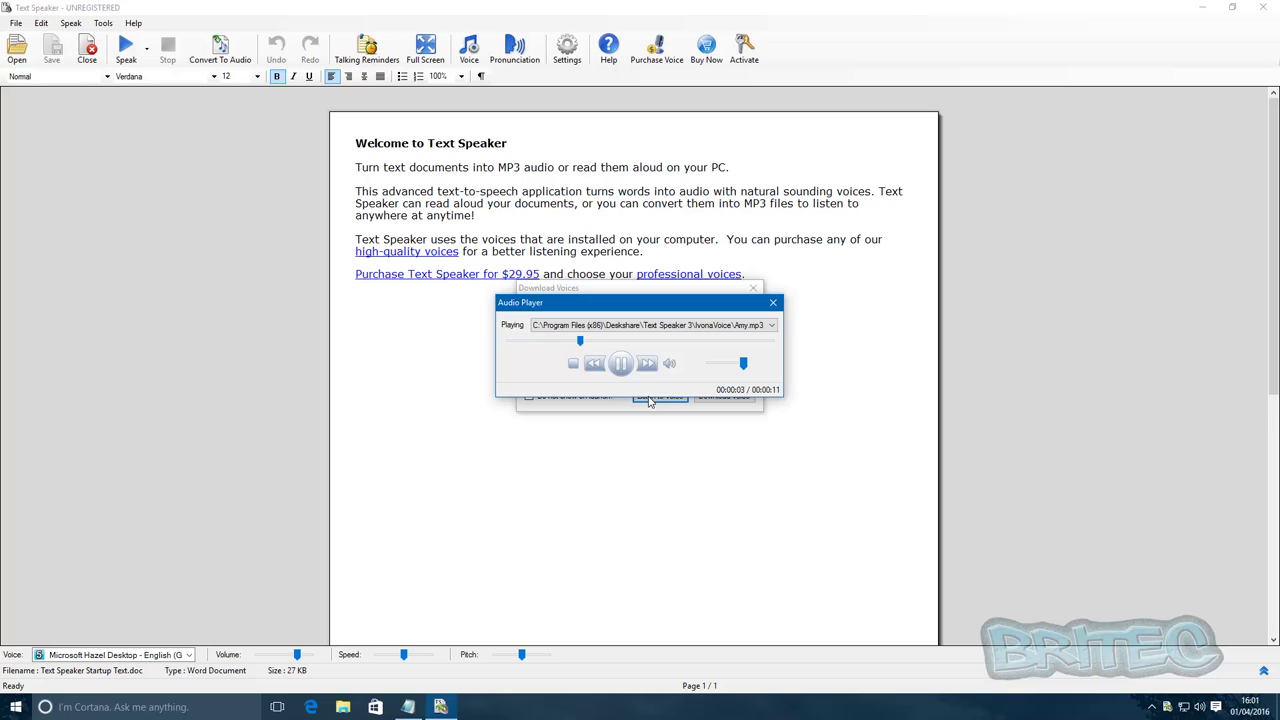
pyautogui.click(621, 363)
pyautogui.click(772, 302)
pyautogui.click(685, 376)
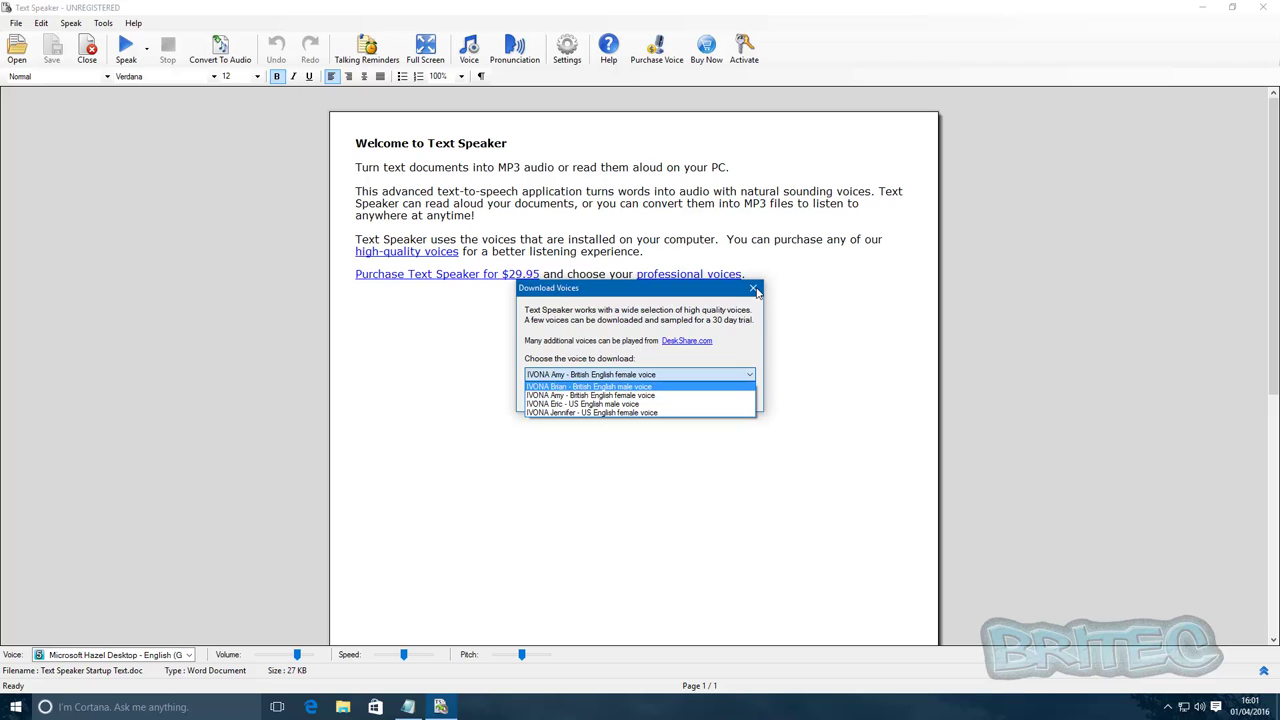
pyautogui.click(682, 353)
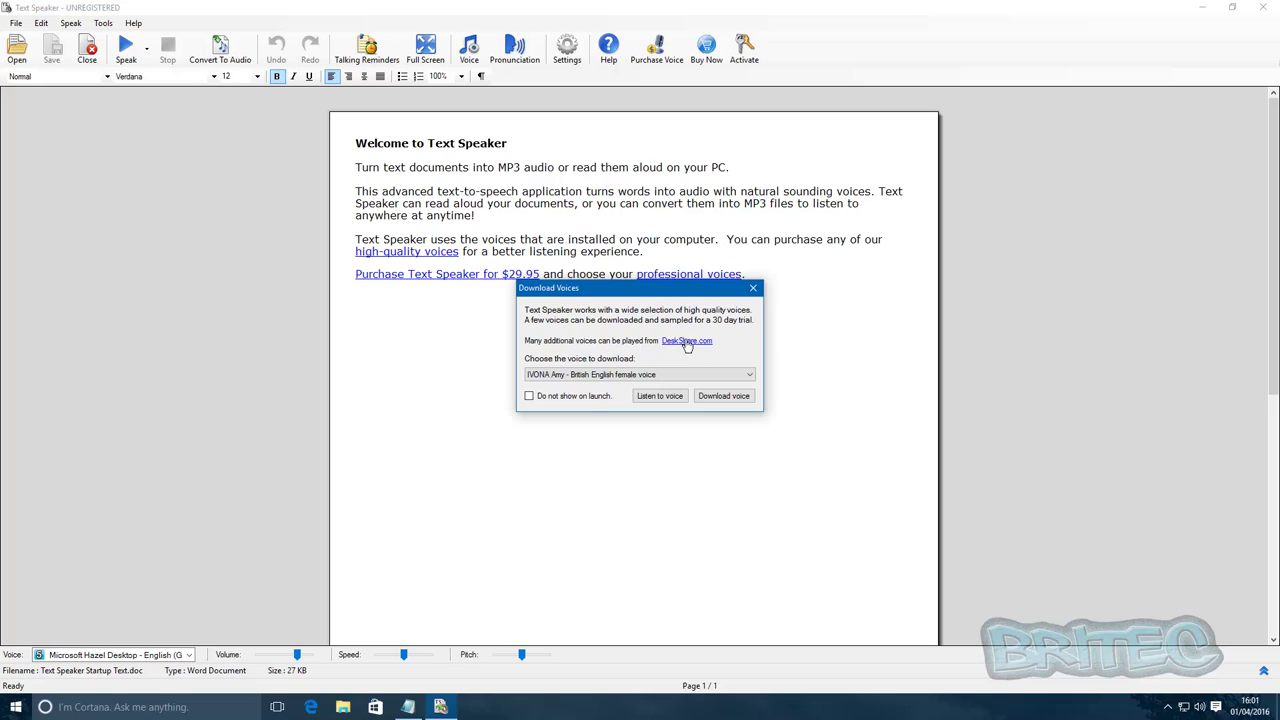
pyautogui.click(688, 342)
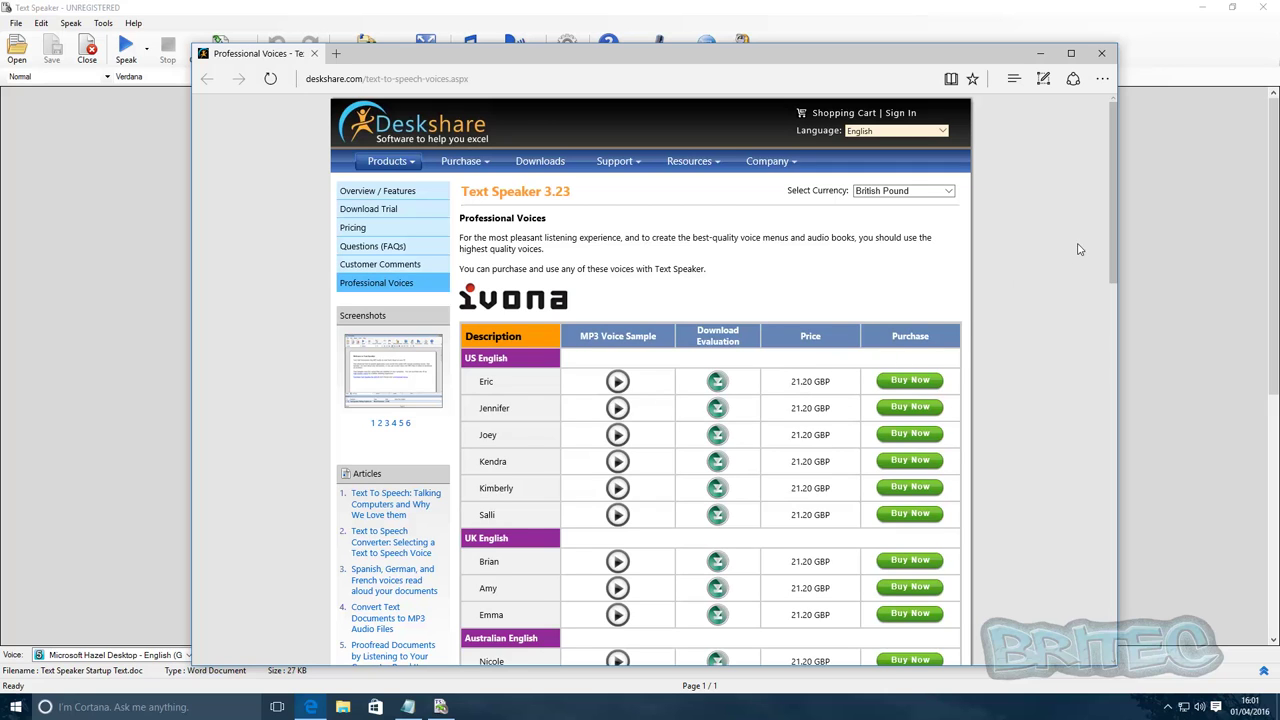
pyautogui.moveTo(1114, 220); pyautogui.dragTo(1111, 267)
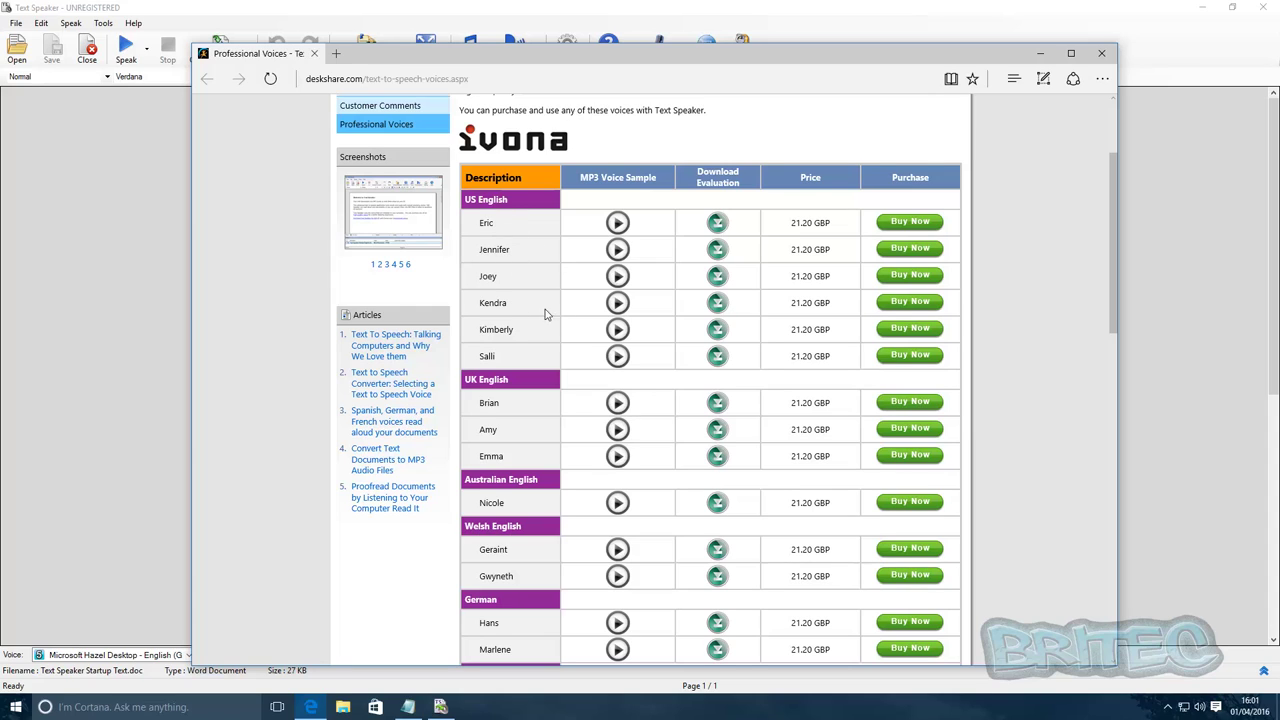
pyautogui.click(616, 303)
pyautogui.scroll(-3, 600, 394)
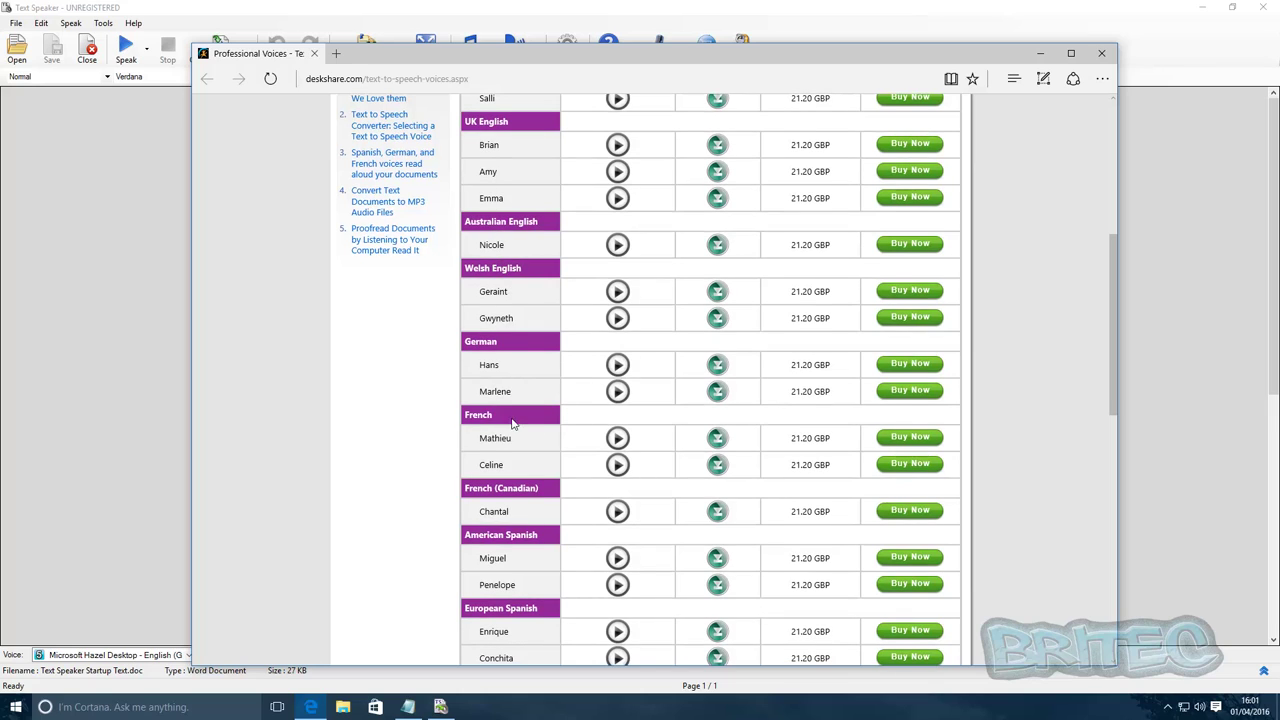
pyautogui.click(618, 365)
pyautogui.scroll(5, 820, 330)
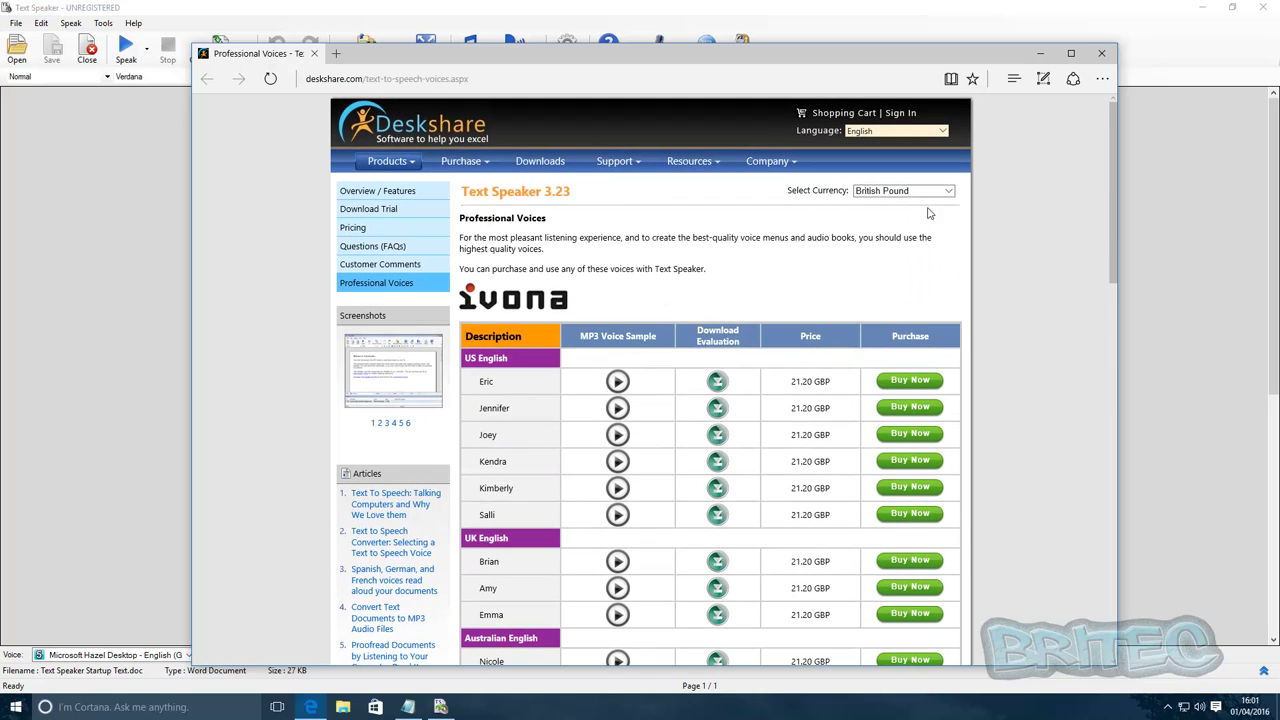
# Close the browser and the voice download dialog, then stop reading the welcome text
pyautogui.click(1101, 55)
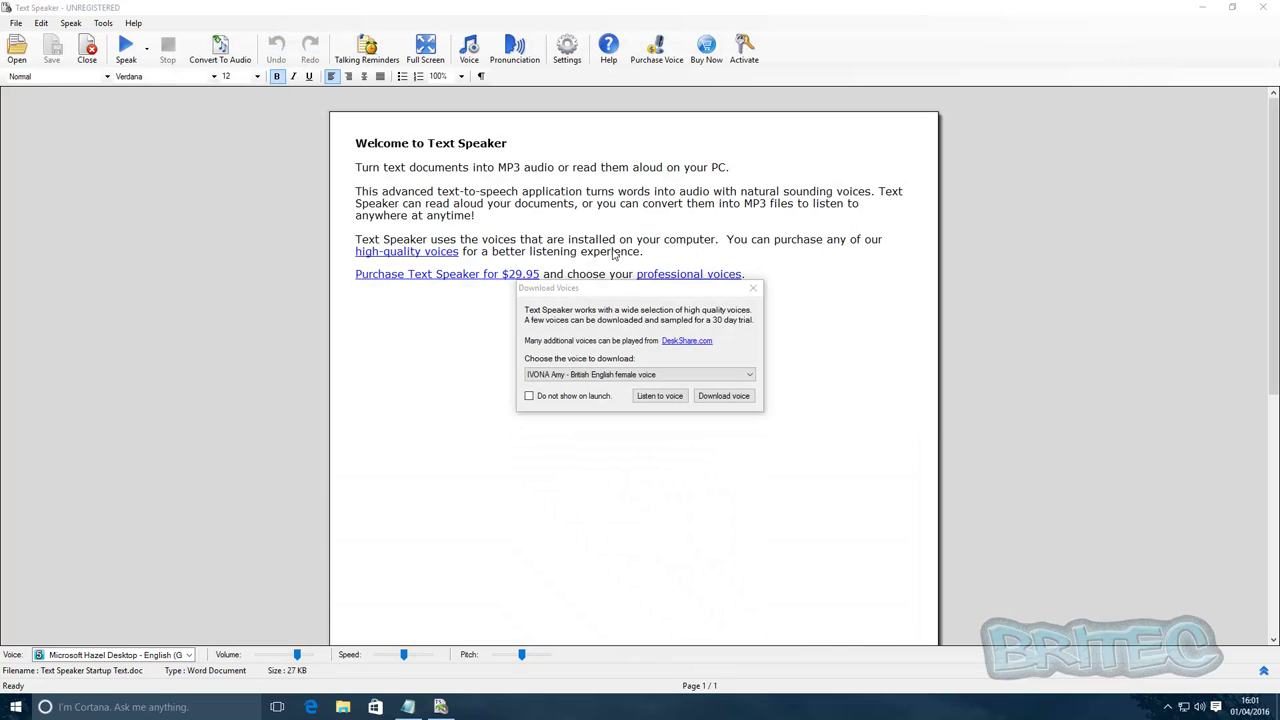
pyautogui.click(751, 303)
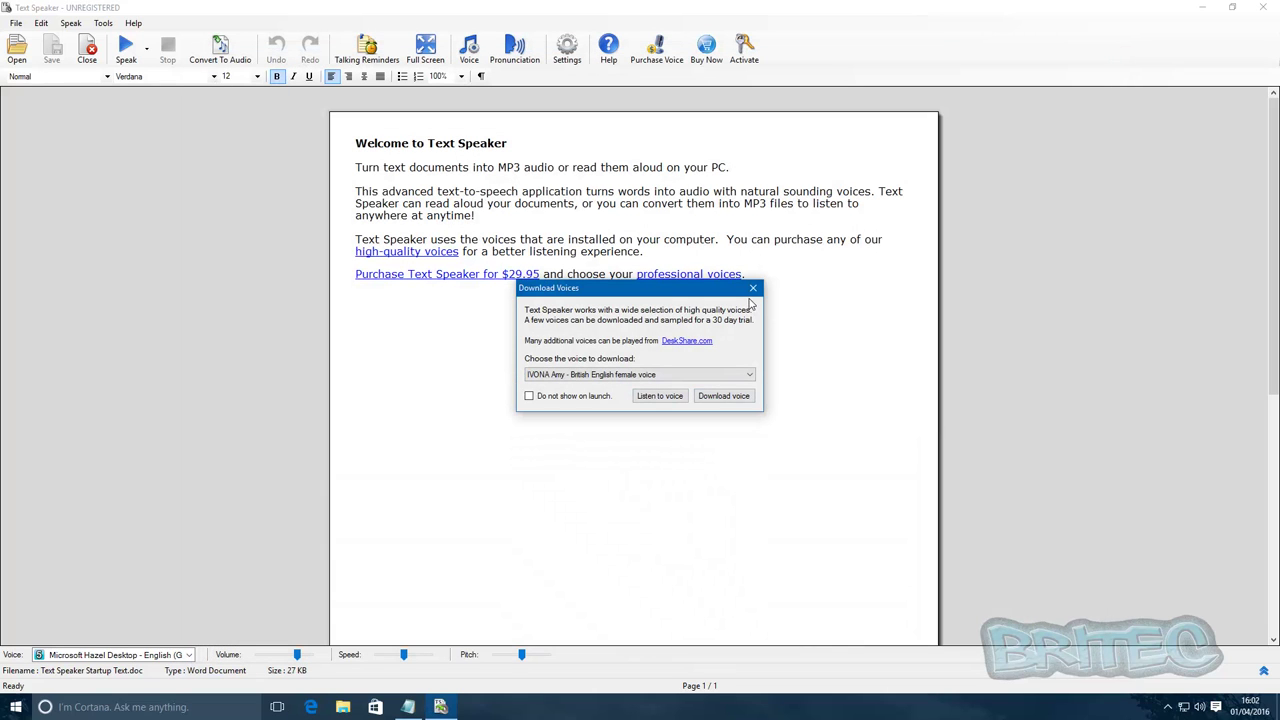
pyautogui.click(753, 289)
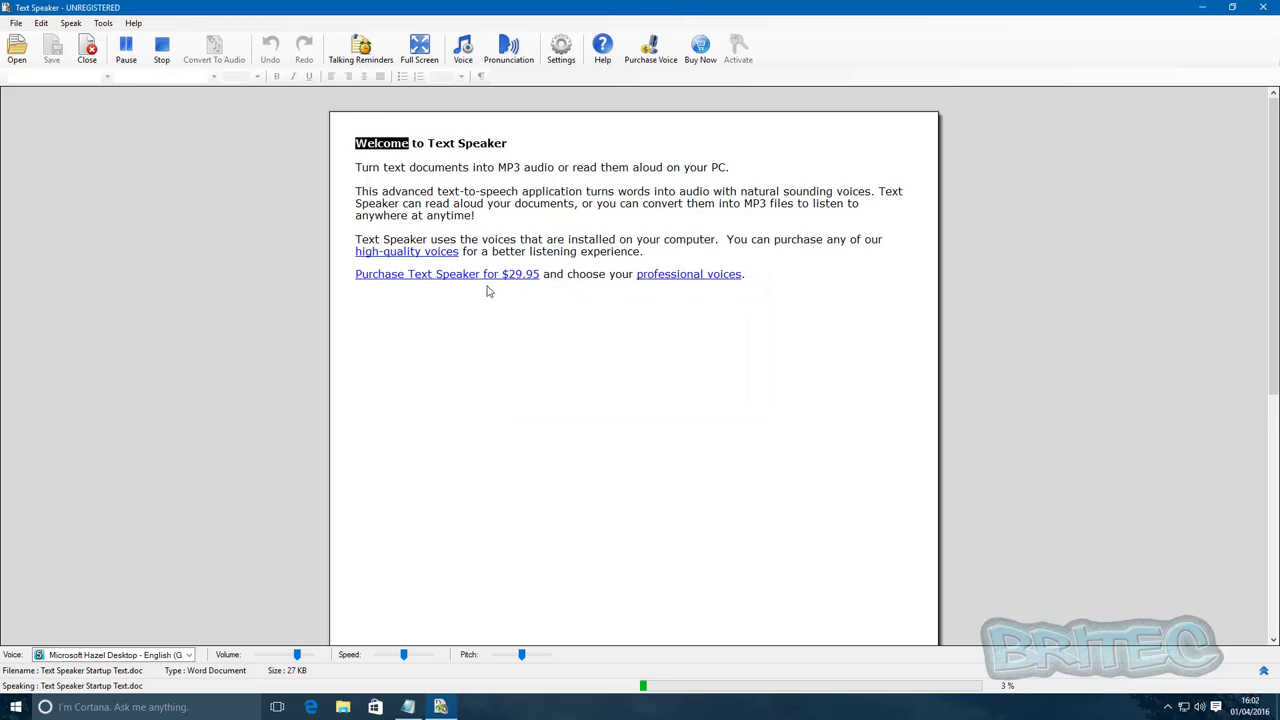
pyautogui.click(161, 46)
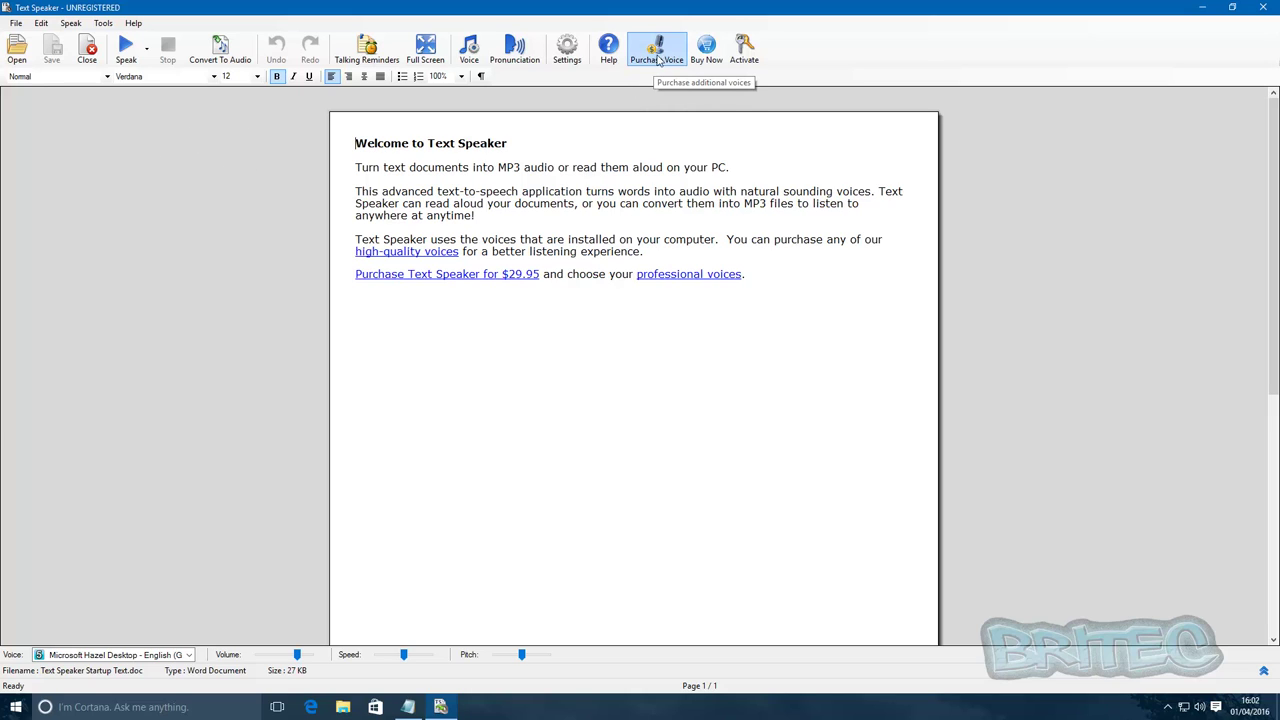
# View the General and Keyboard HotKey settings, then close Settings without changes
pyautogui.click(566, 50)
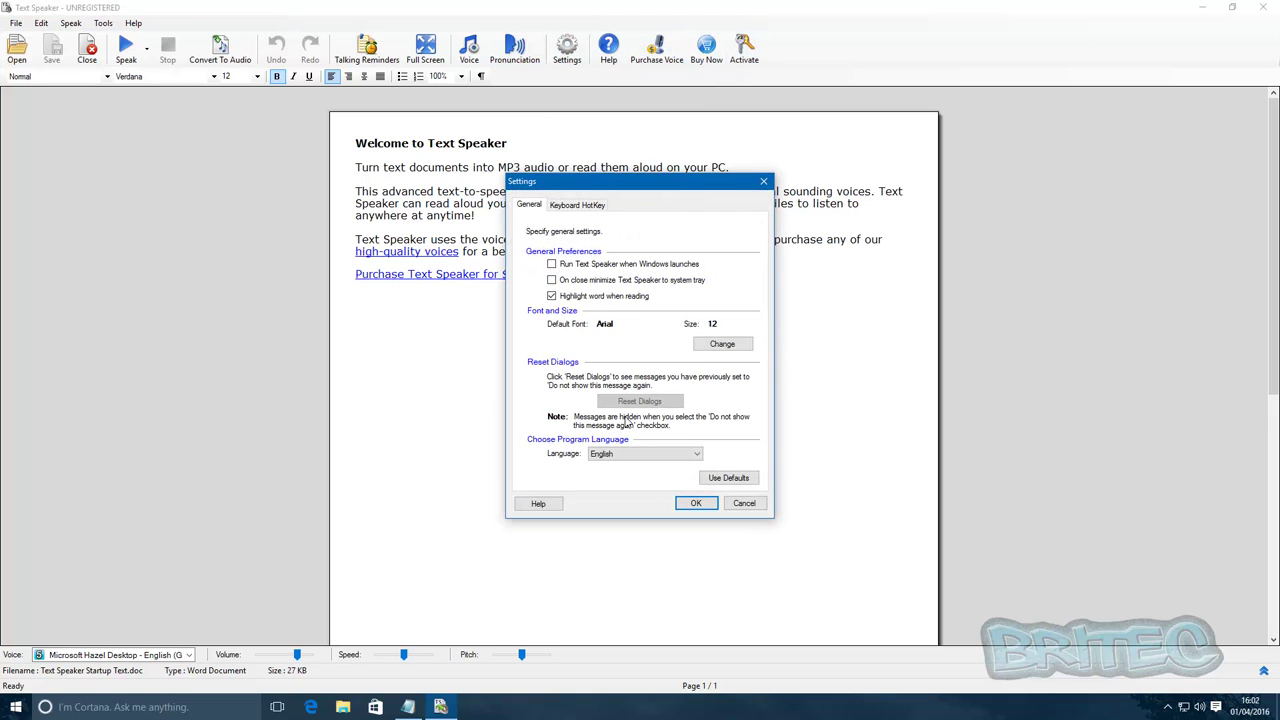
pyautogui.click(578, 205)
pyautogui.click(529, 205)
pyautogui.click(762, 184)
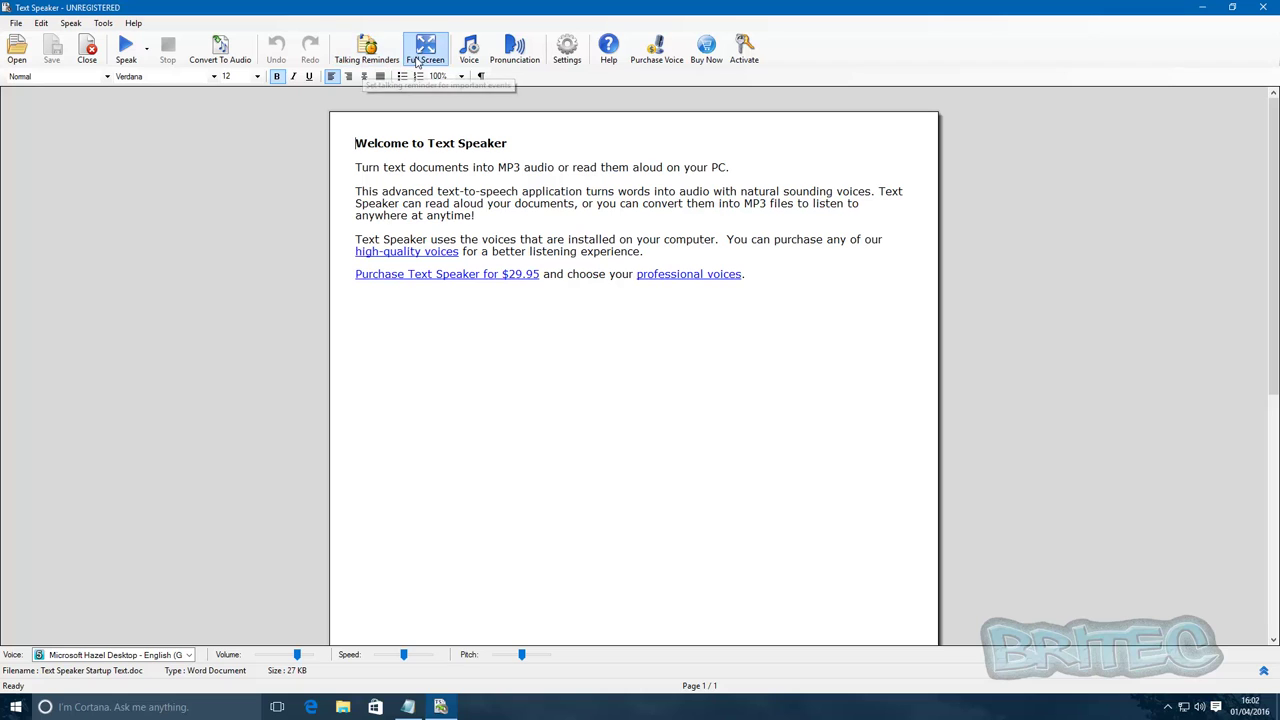
# Choose IVONA 2 Brian - British English male in Voice Options and confirm with OK
pyautogui.click(469, 50)
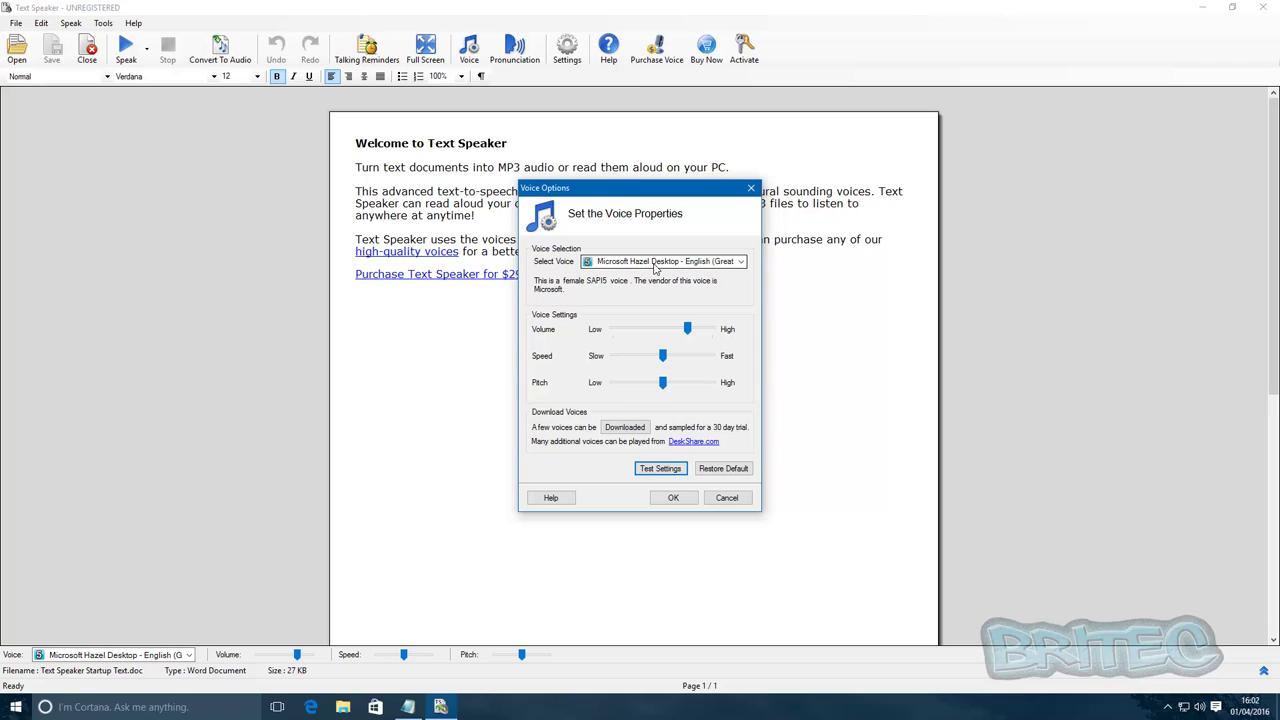
pyautogui.click(735, 263)
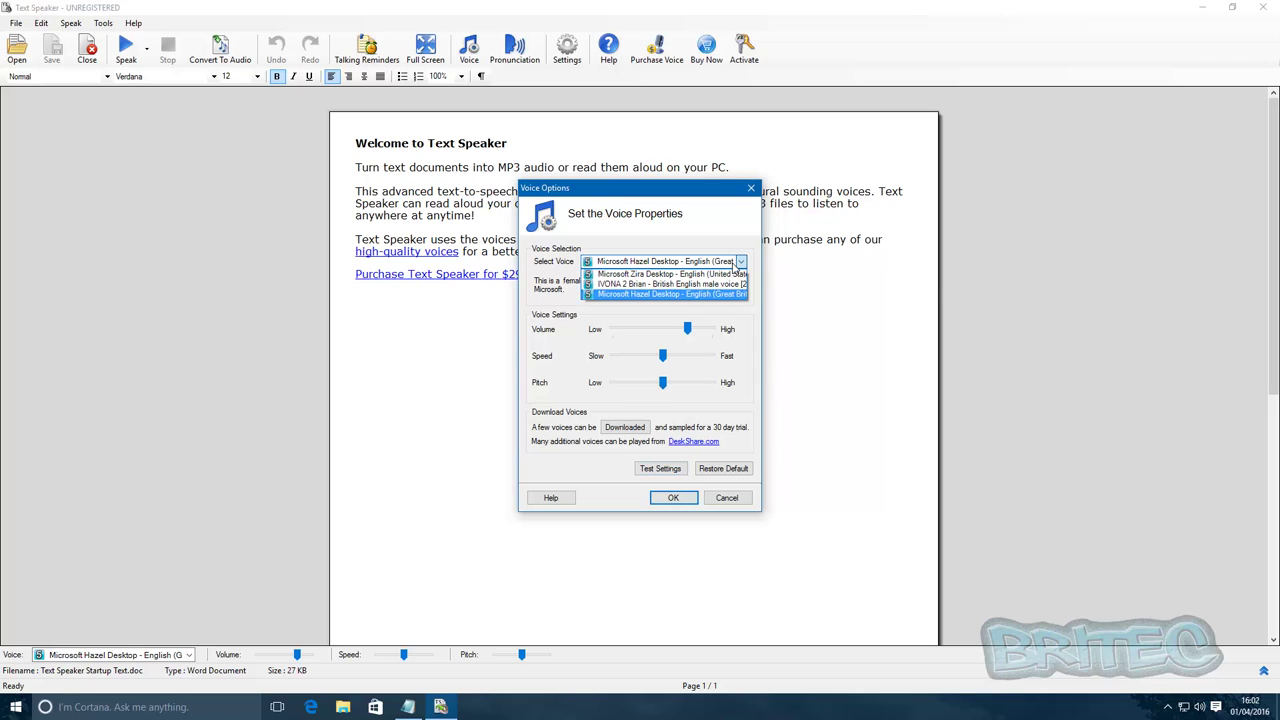
pyautogui.click(686, 285)
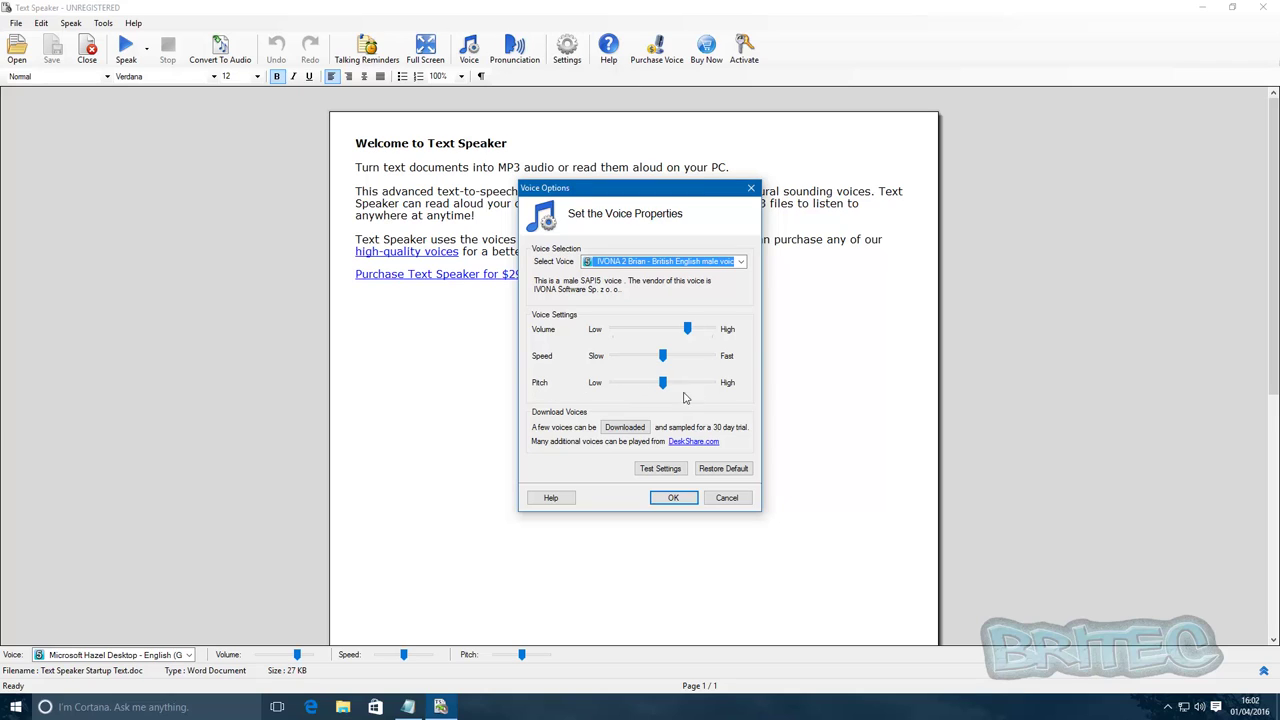
pyautogui.click(673, 498)
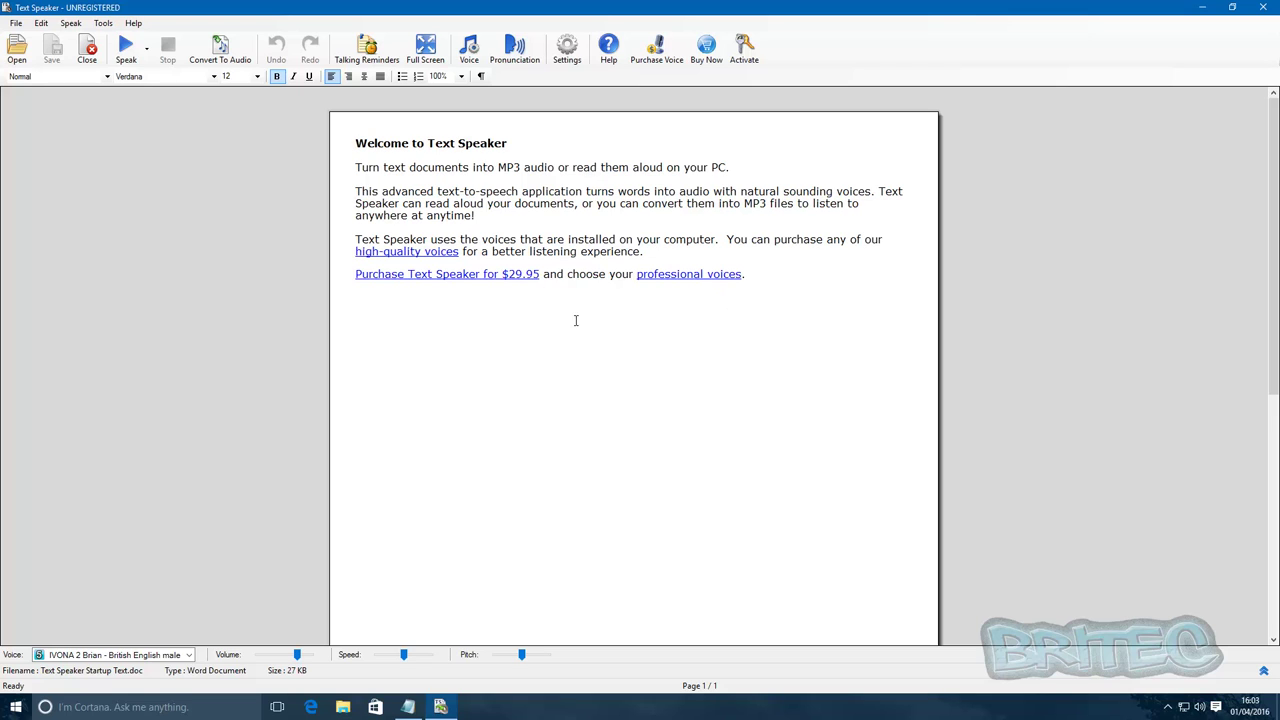
# Paste the malware-removal article over the welcome text and start speaking from its first word
pyautogui.moveTo(745, 274); pyautogui.dragTo(352, 146)
pyautogui.rightClick(383, 144)
pyautogui.click(420, 206)
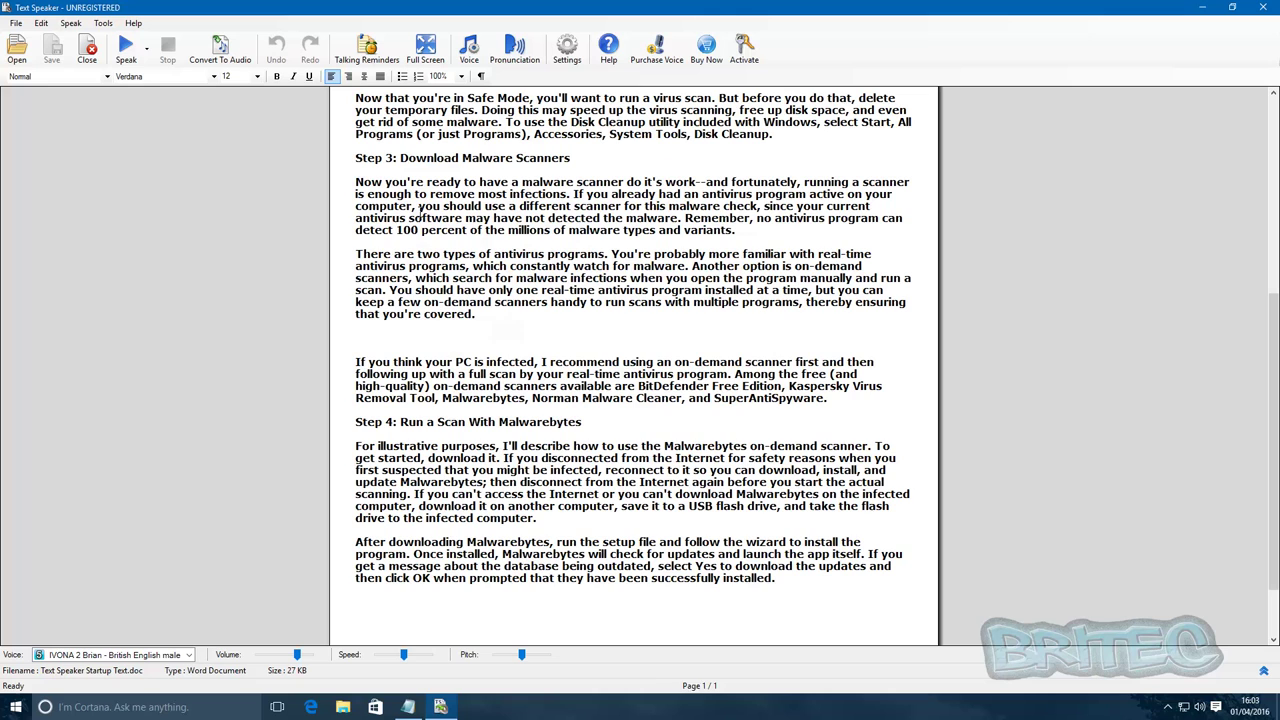
pyautogui.scroll(10, 597, 307)
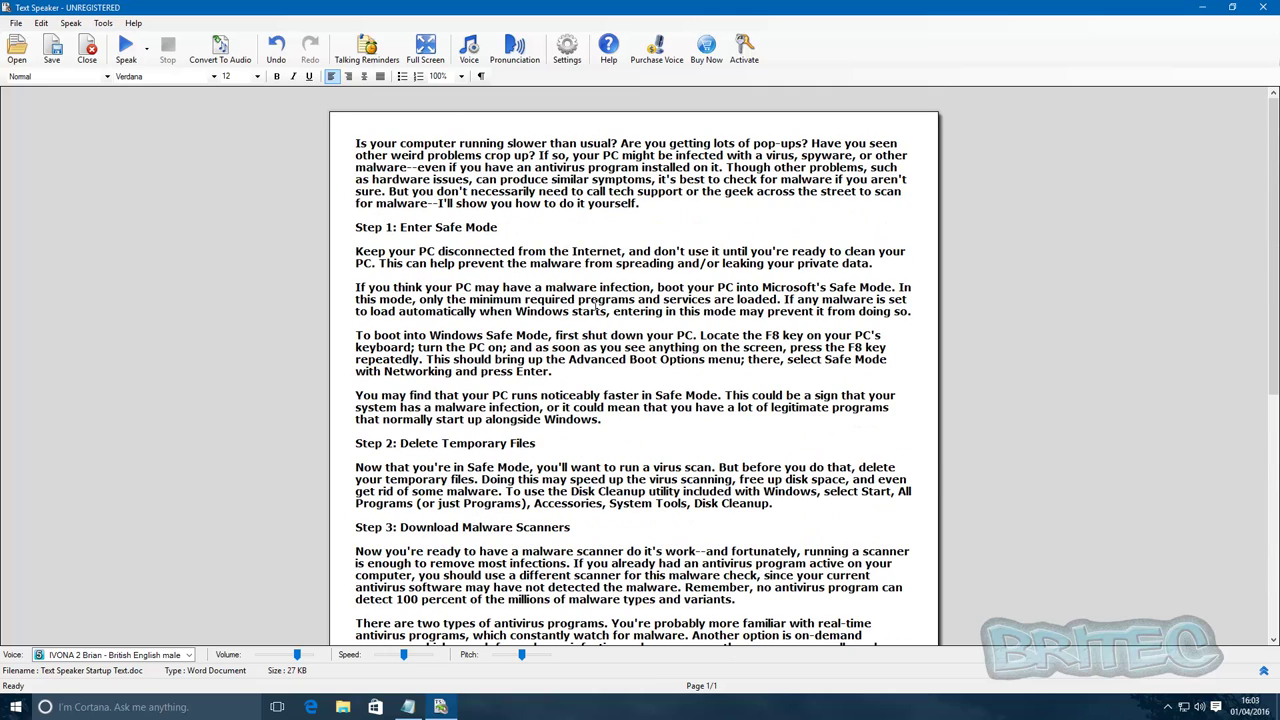
pyautogui.click(357, 142)
pyautogui.click(123, 58)
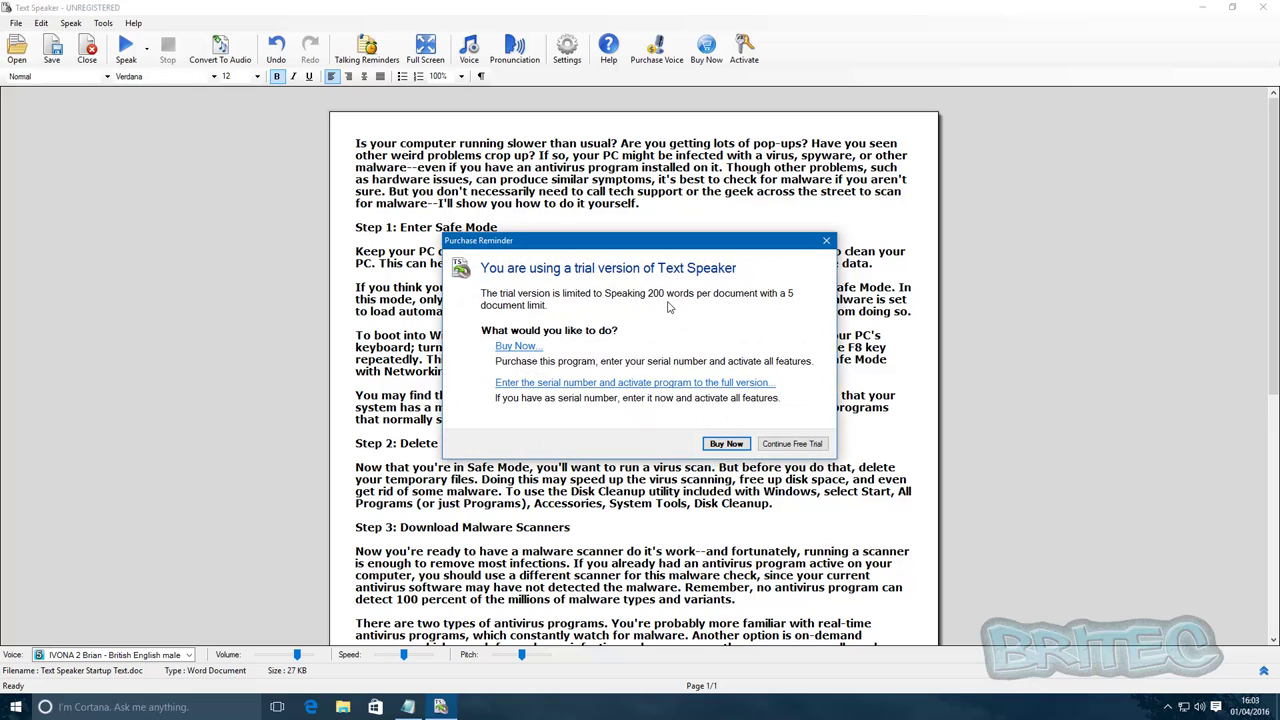
# Continue the free trial so the article is spoken in the Brian voice, then stop
pyautogui.click(792, 444)
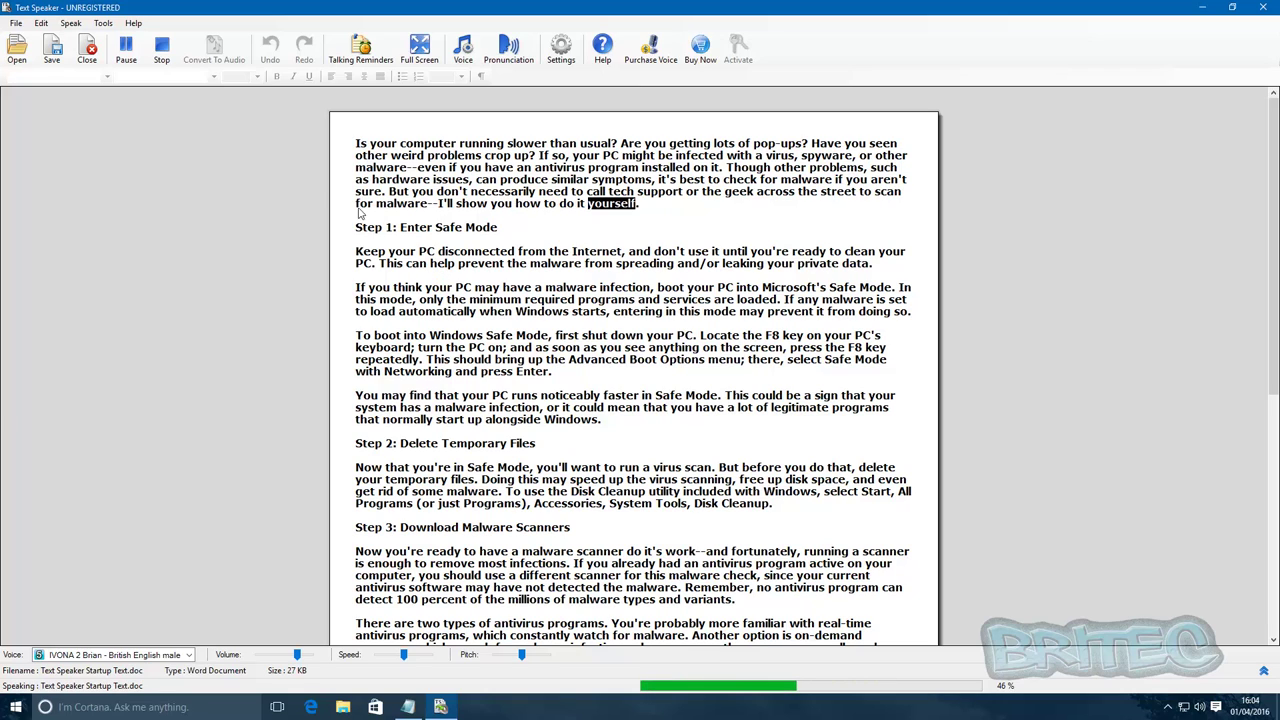
pyautogui.click(163, 50)
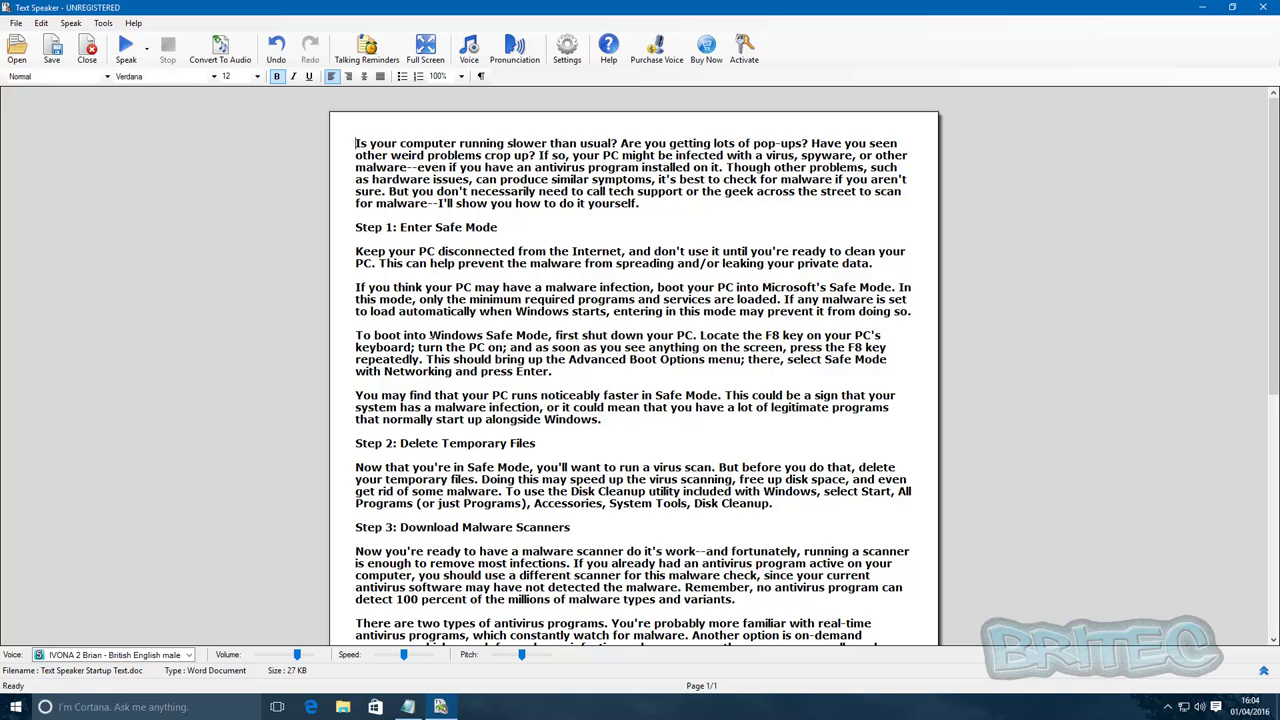
# Replay the article under the free trial, moving the Speed slider slower then faster, then stop
pyautogui.click(126, 46)
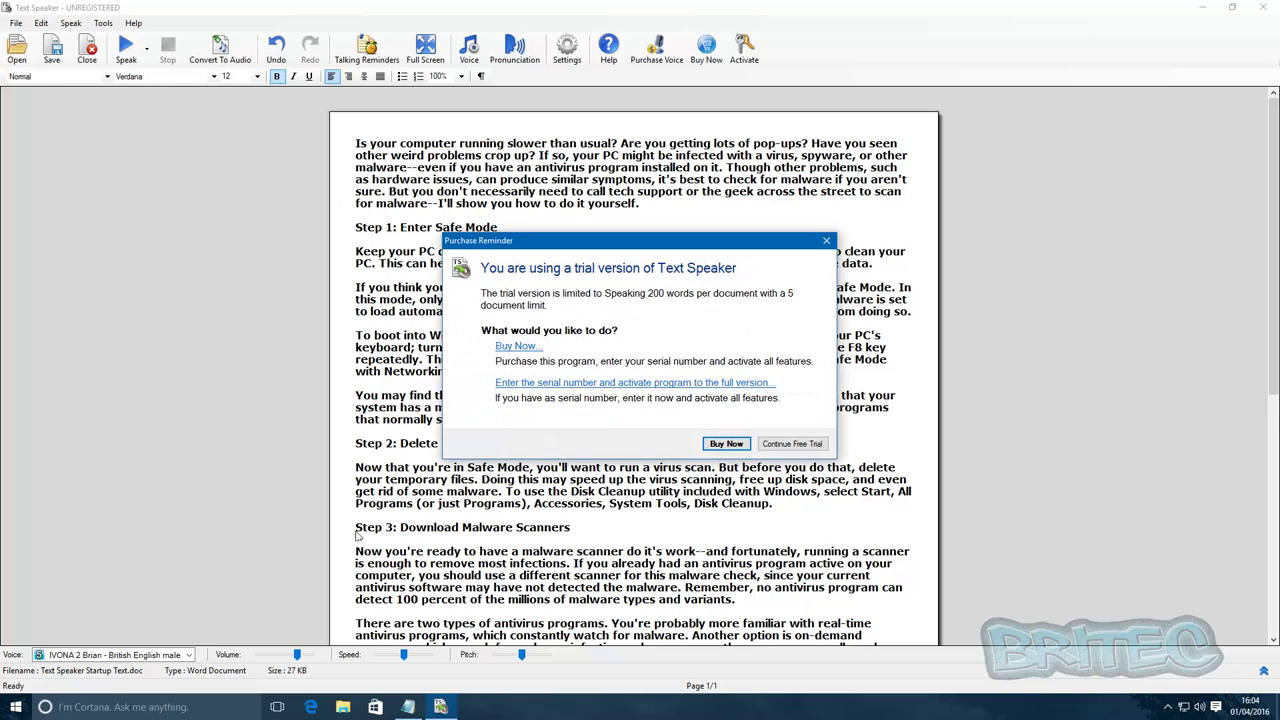
pyautogui.click(790, 444)
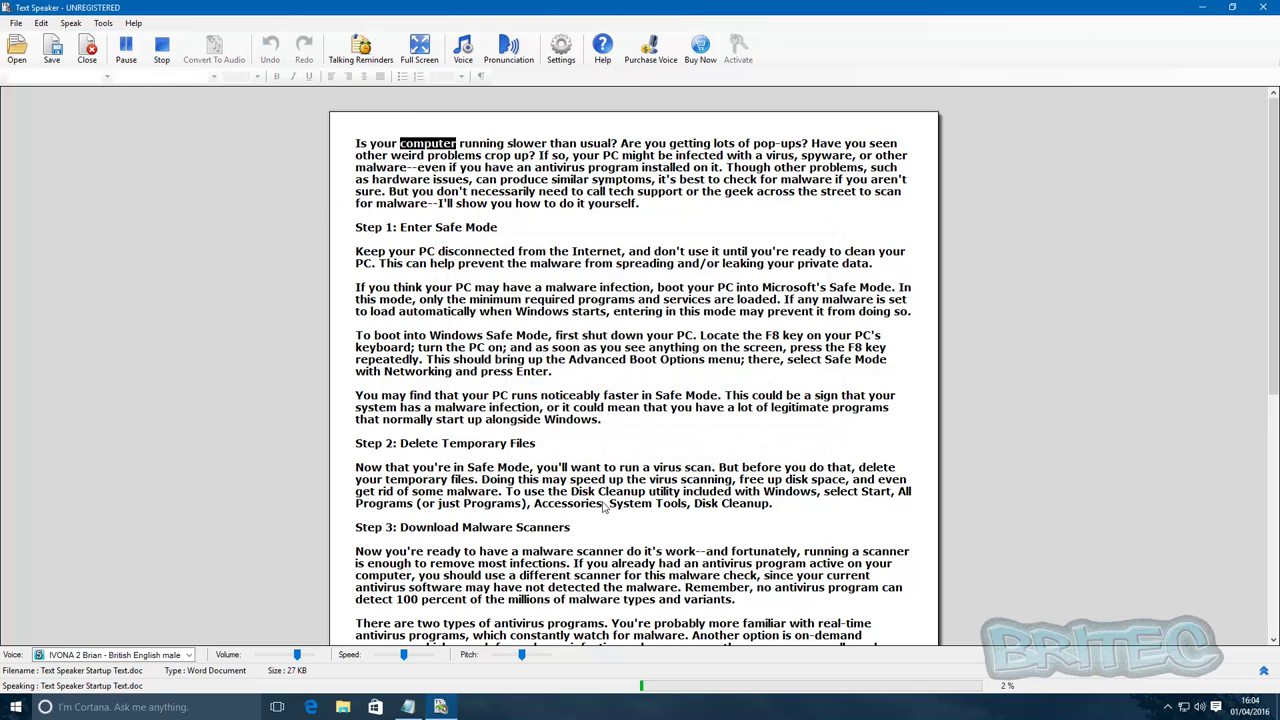
pyautogui.moveTo(403, 656); pyautogui.dragTo(395, 658)
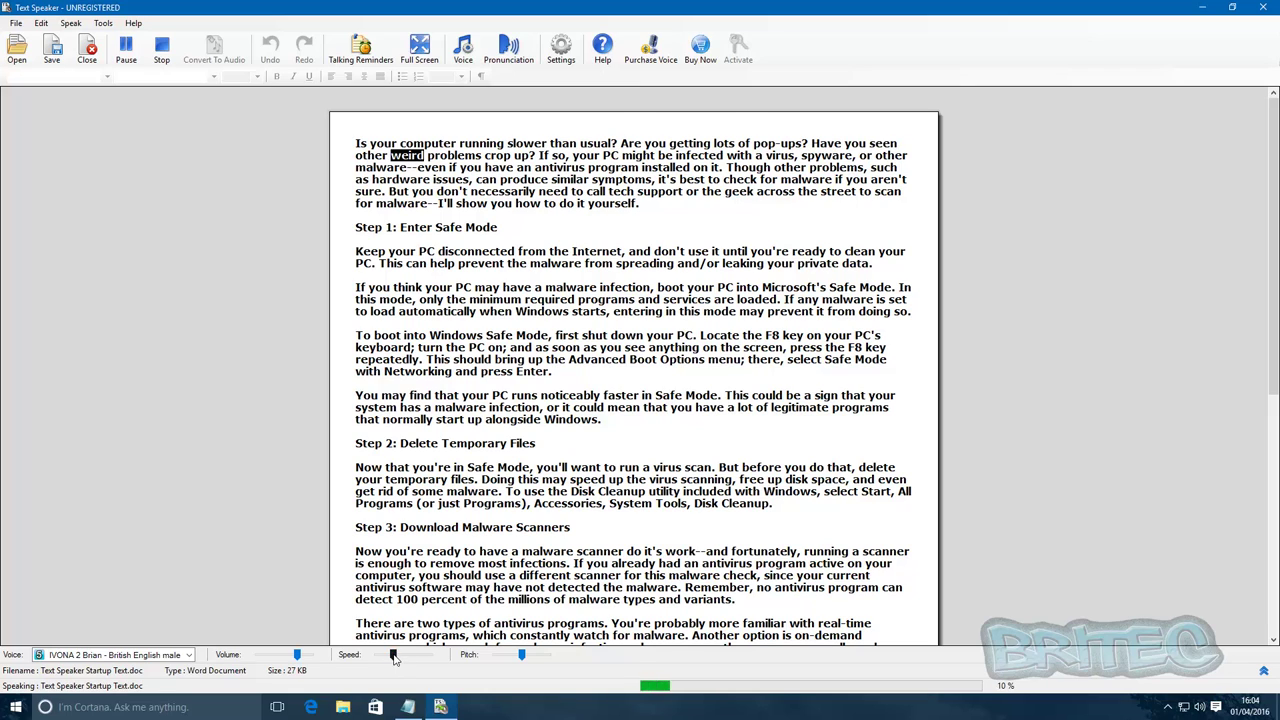
pyautogui.moveTo(395, 658)
pyautogui.mouseDown()
pyautogui.moveTo(445, 662)
pyautogui.moveTo(397, 662)
pyautogui.mouseUp()
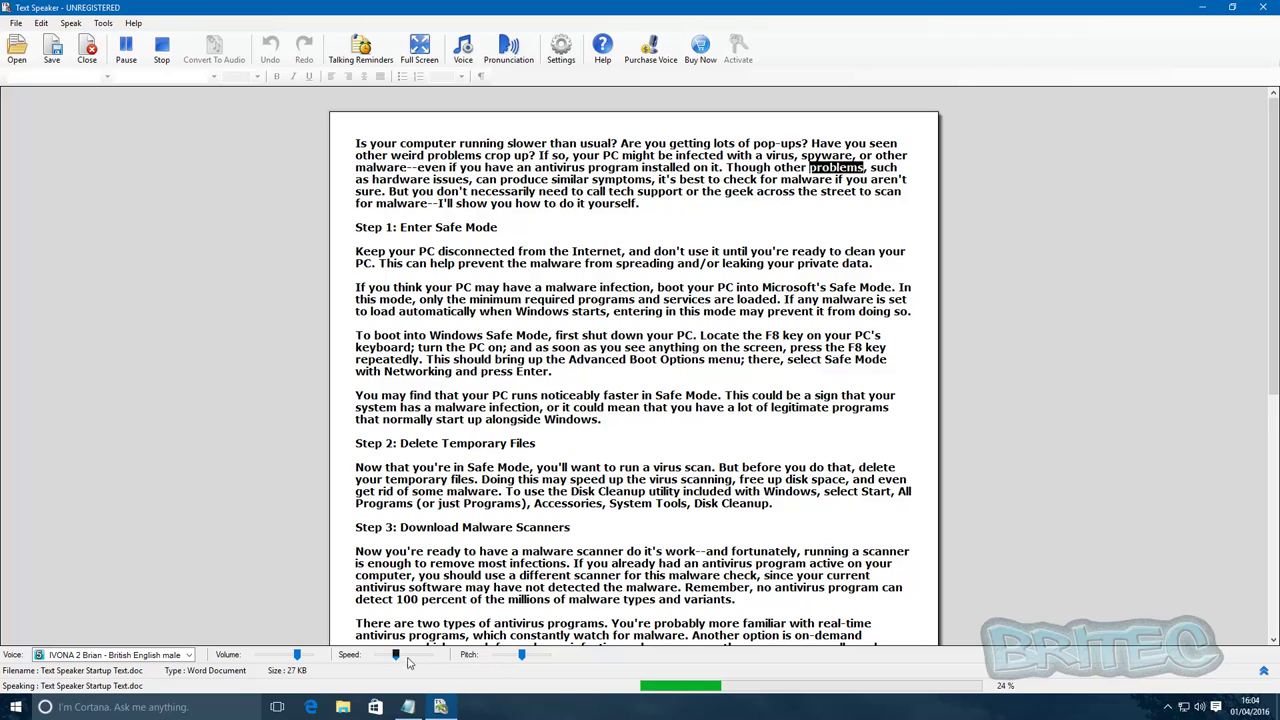
pyautogui.click(161, 50)
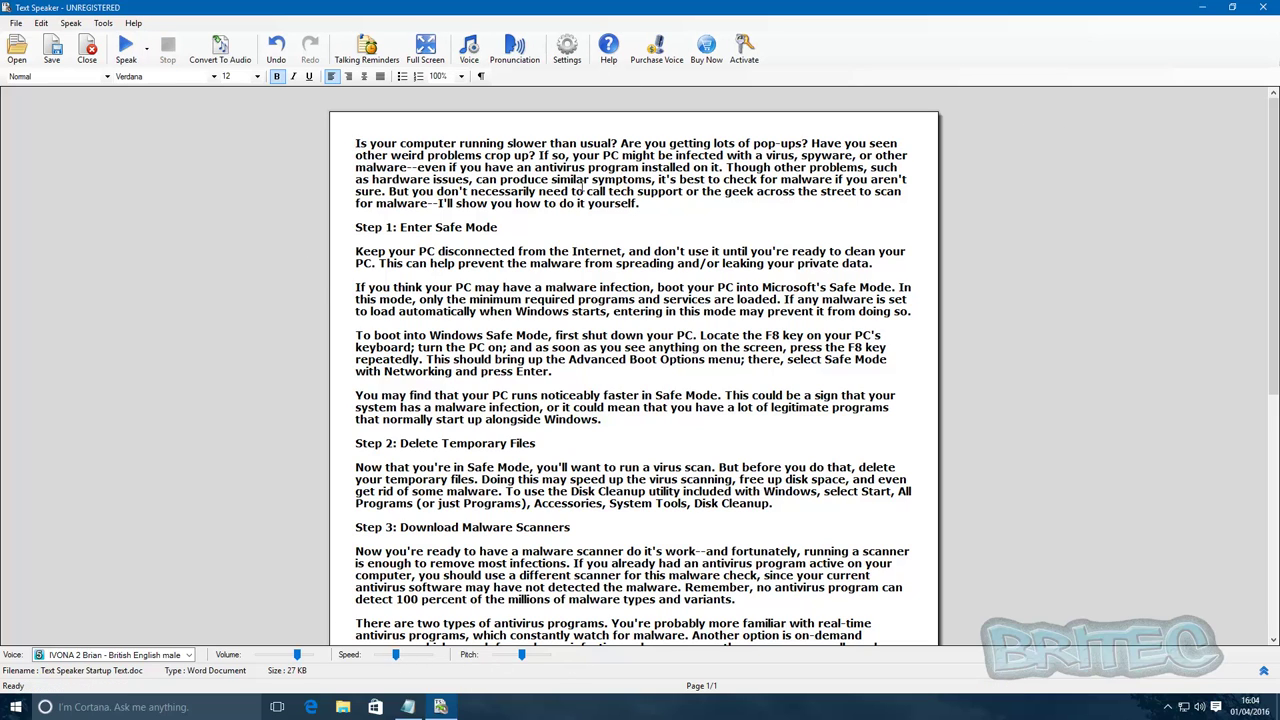
# Exit Text Speaker without saving 'Text Speaker Startup Text.doc' and dismiss the trial reminder
pyautogui.click(1266, 9)
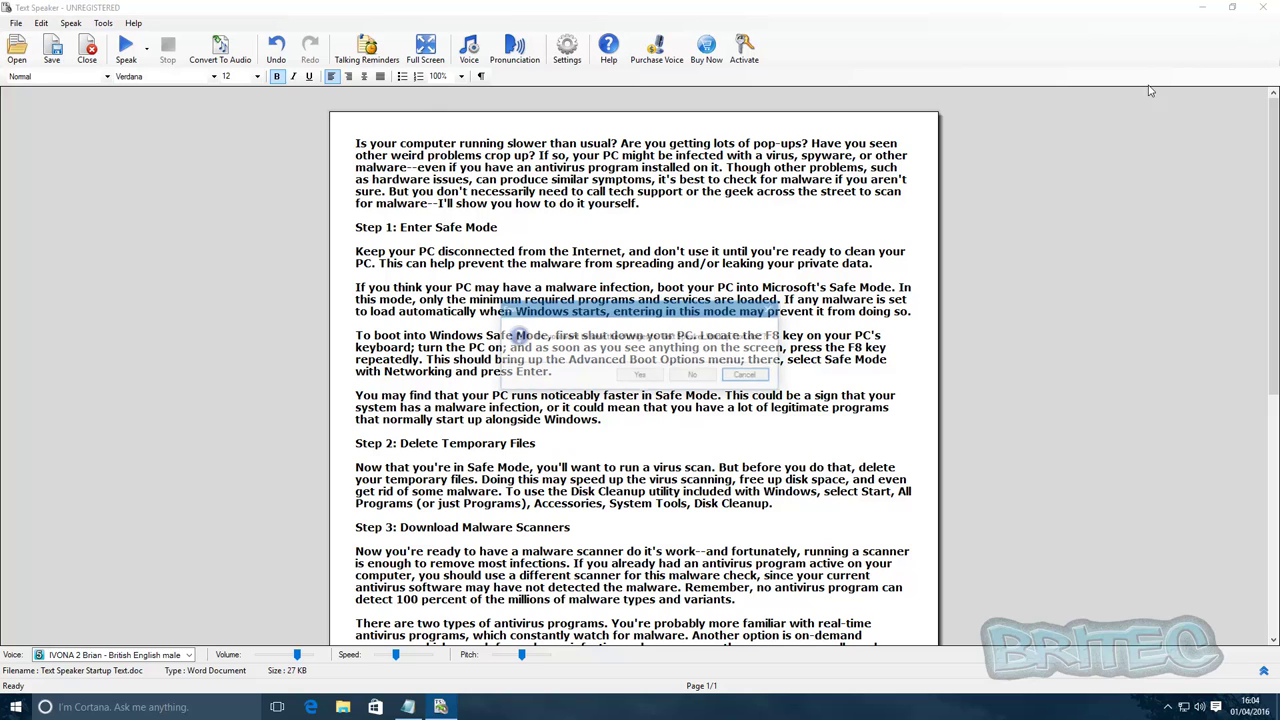
pyautogui.click(701, 376)
pyautogui.click(763, 447)
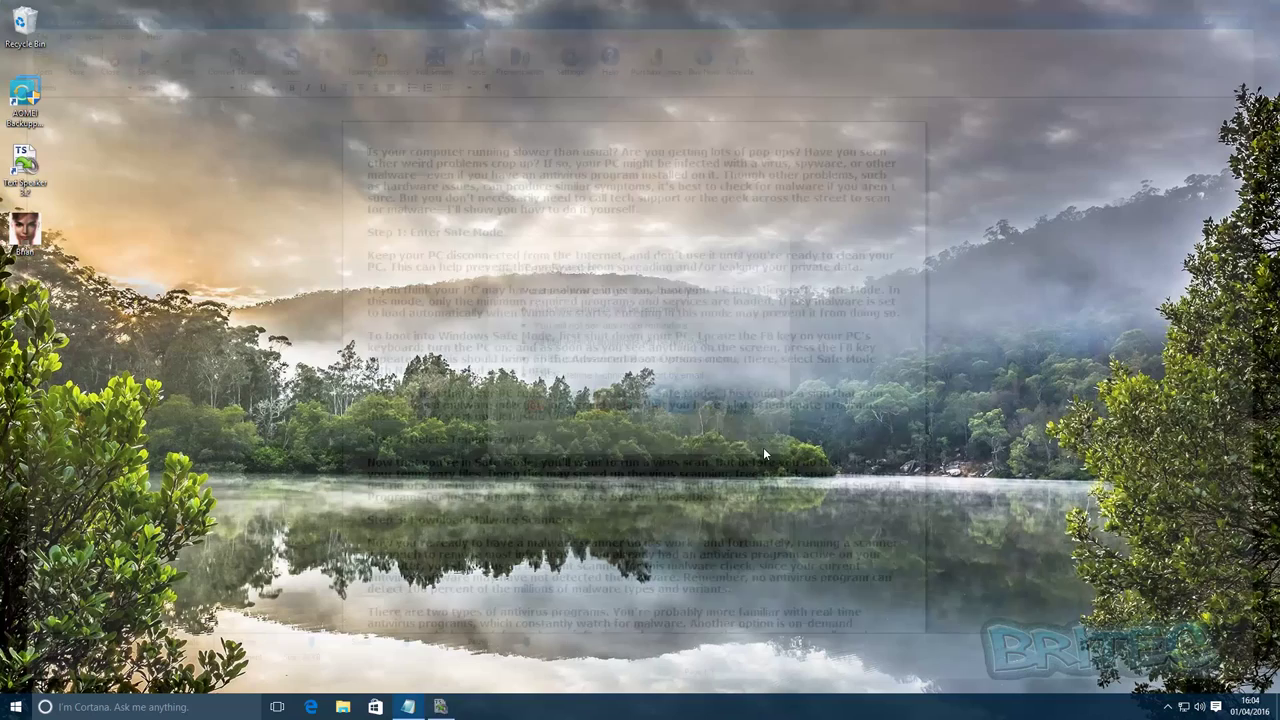